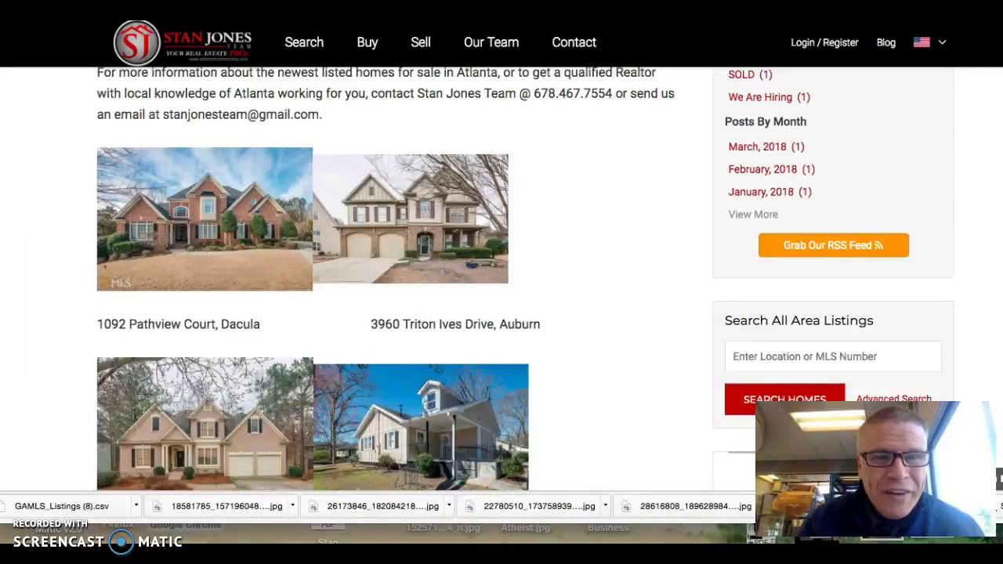
# Bring up the Georgia MLS Active Listings page with its 6 records and photo counts
pyautogui.scroll(3, 582, 202)
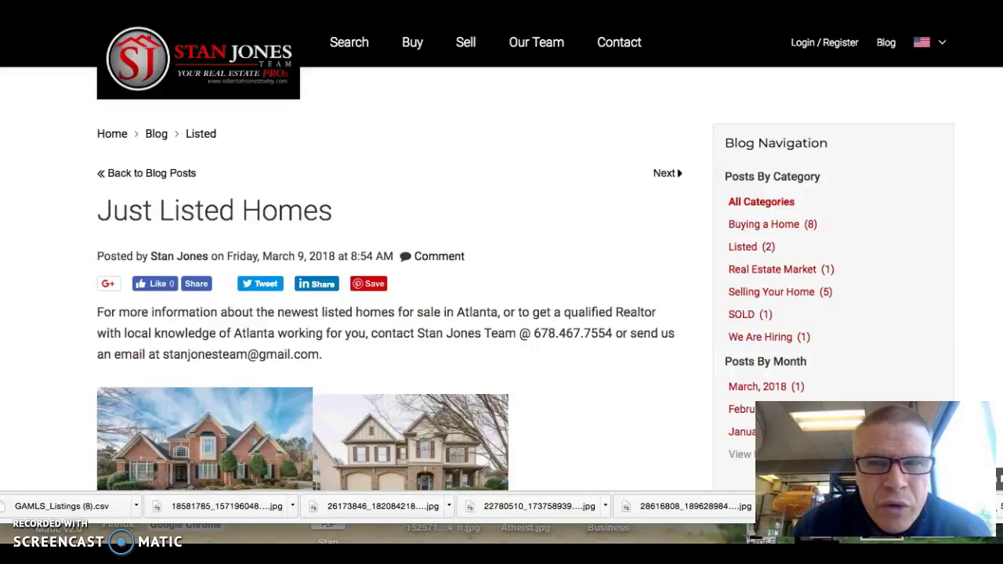
pyautogui.hotkey('ctrl', 'Tab')
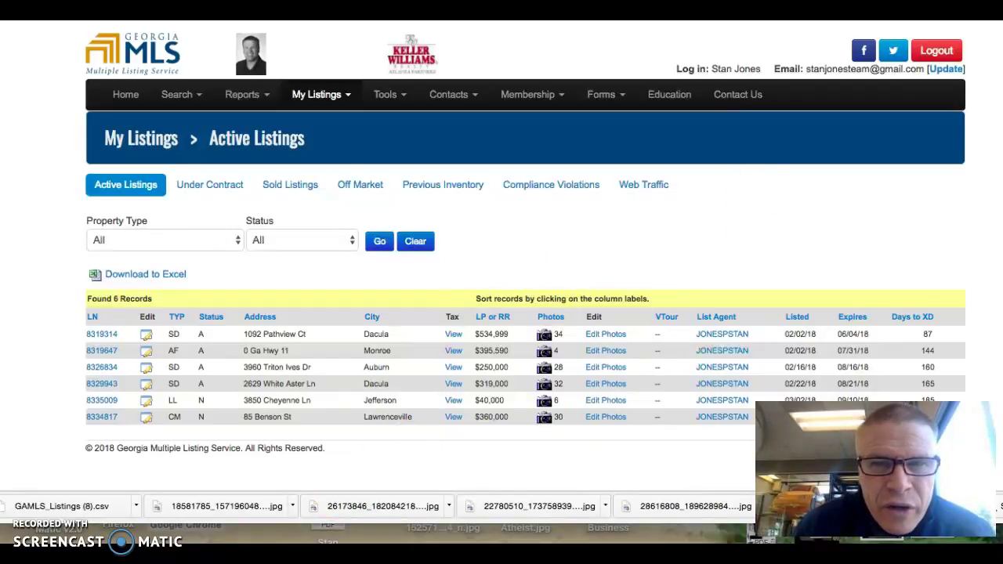
# Type the intro sentence starting 'Here is the lat…' in the post body, then start a new line
pyautogui.hotkey('ctrl', 'Tab')
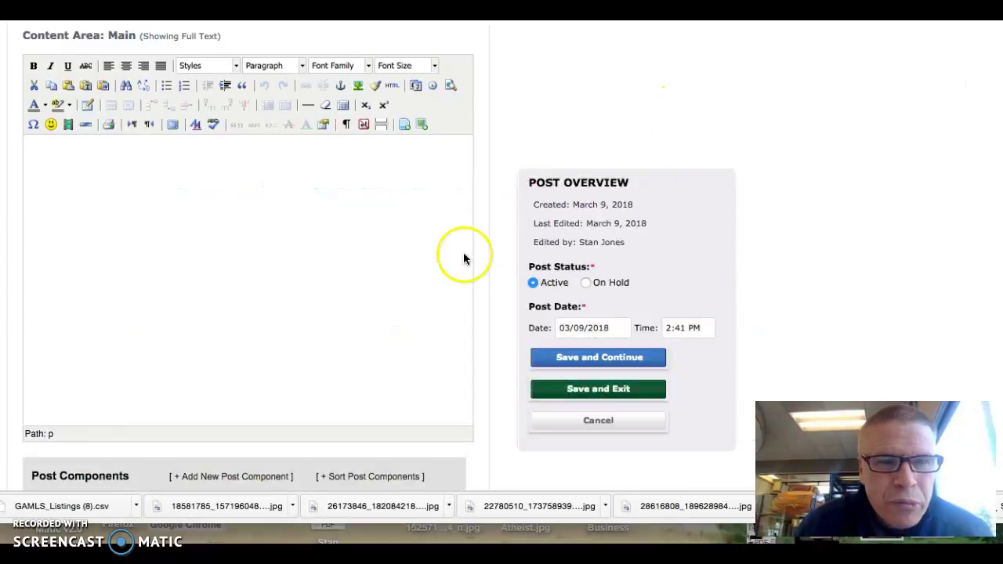
pyautogui.click(165, 155)
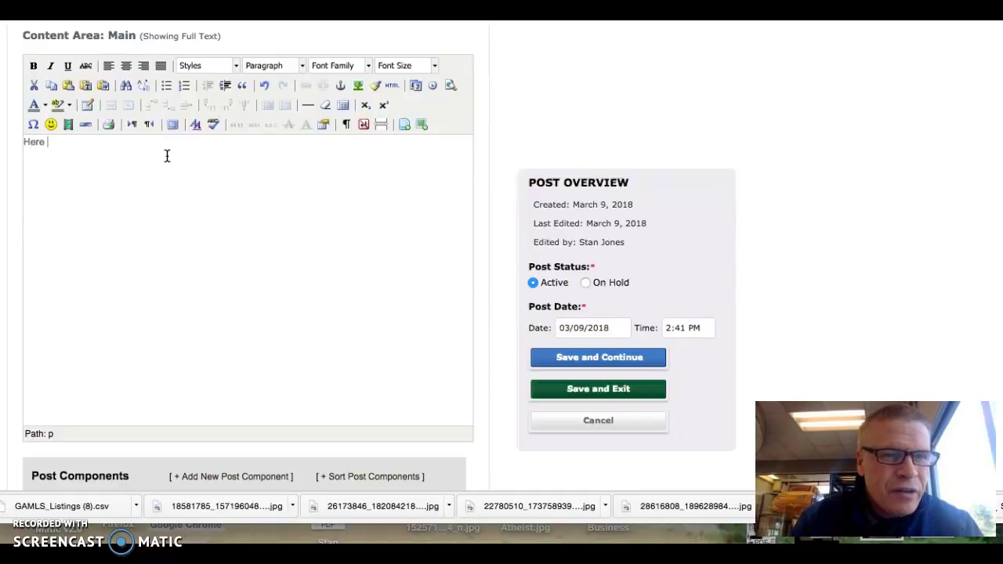
pyautogui.write('Here is the latest homes listed by the Stan Jones Team. sjadf;lasjdlfsadlkfj')
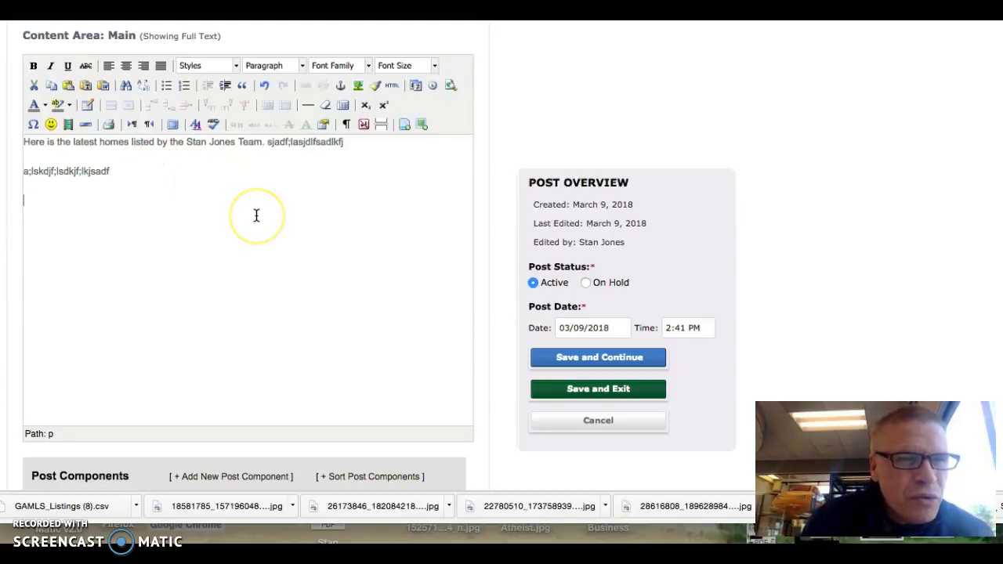
pyautogui.click(360, 196)
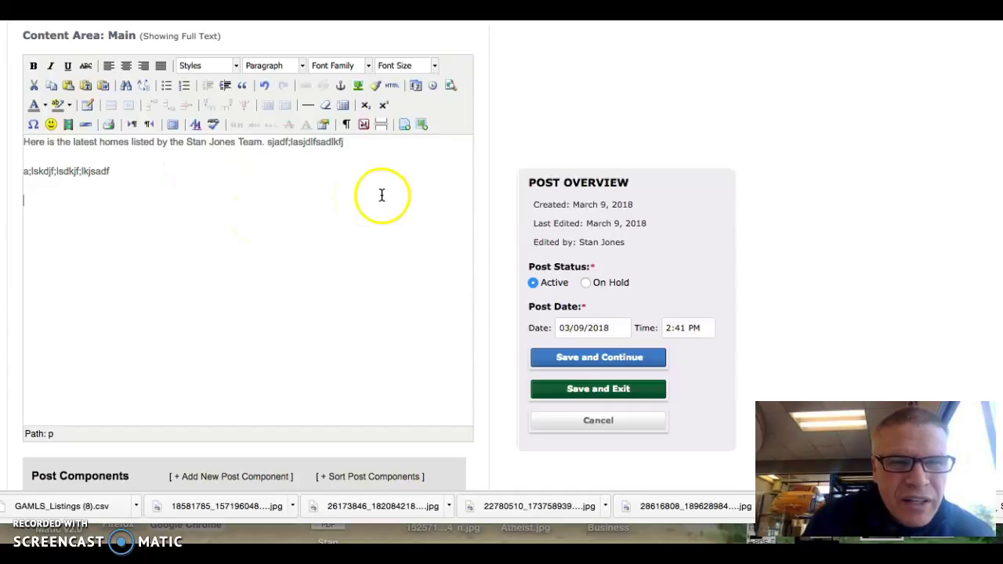
# Open the image manager and reload the photos in the image category
pyautogui.click(423, 127)
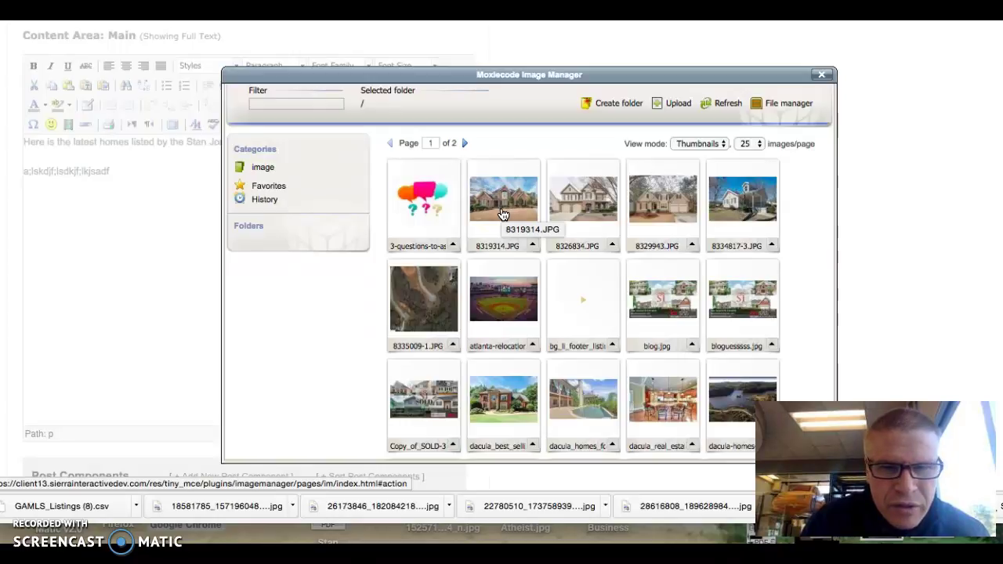
pyautogui.click(731, 202)
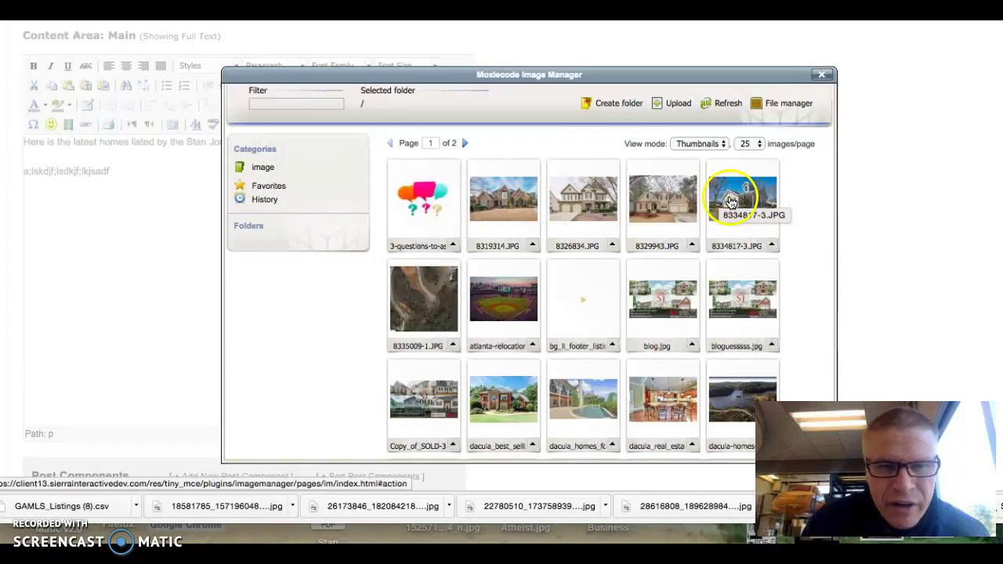
pyautogui.click(263, 169)
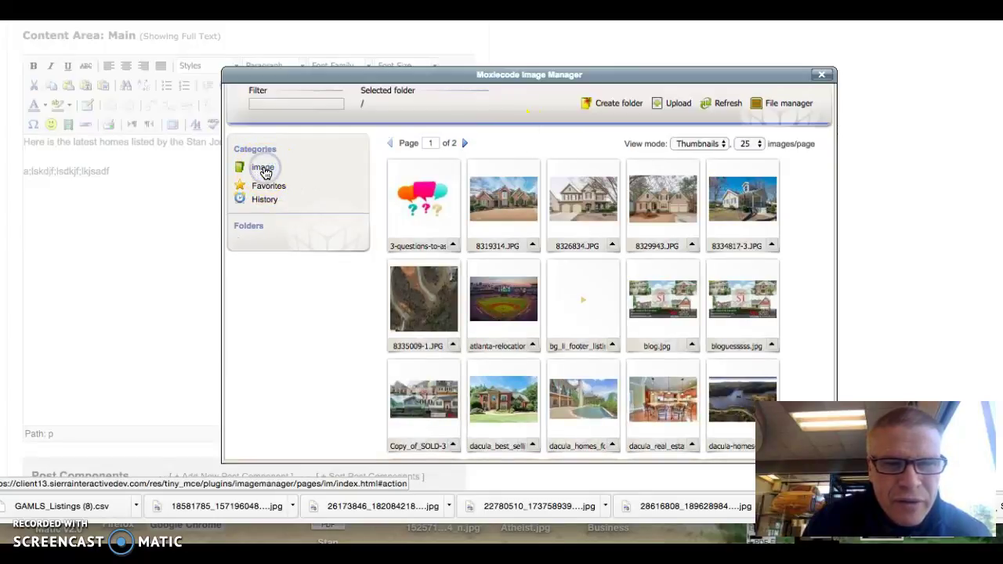
# Try the Upload form's file picker, cancel it twice, and close the Upload form
pyautogui.click(679, 105)
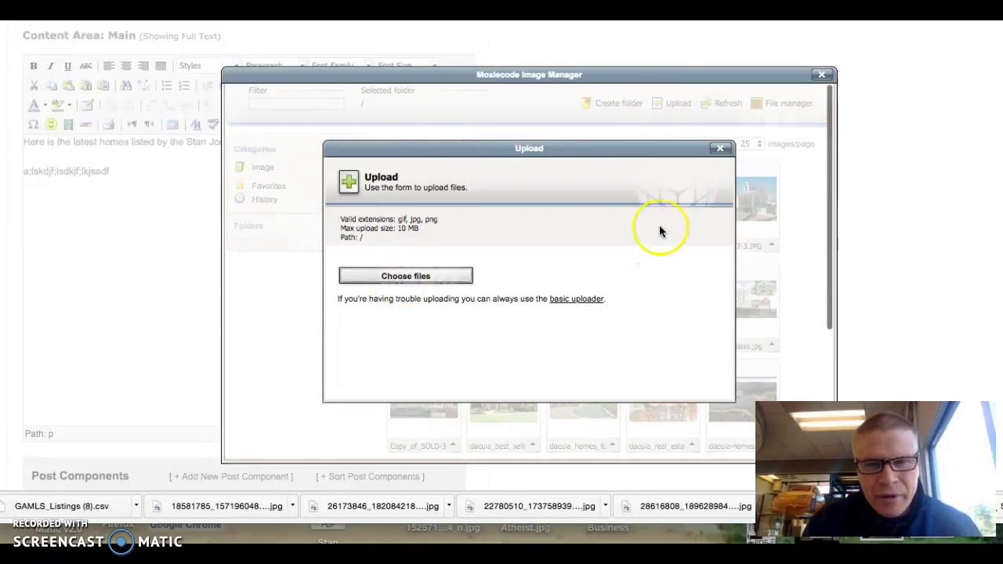
pyautogui.click(416, 275)
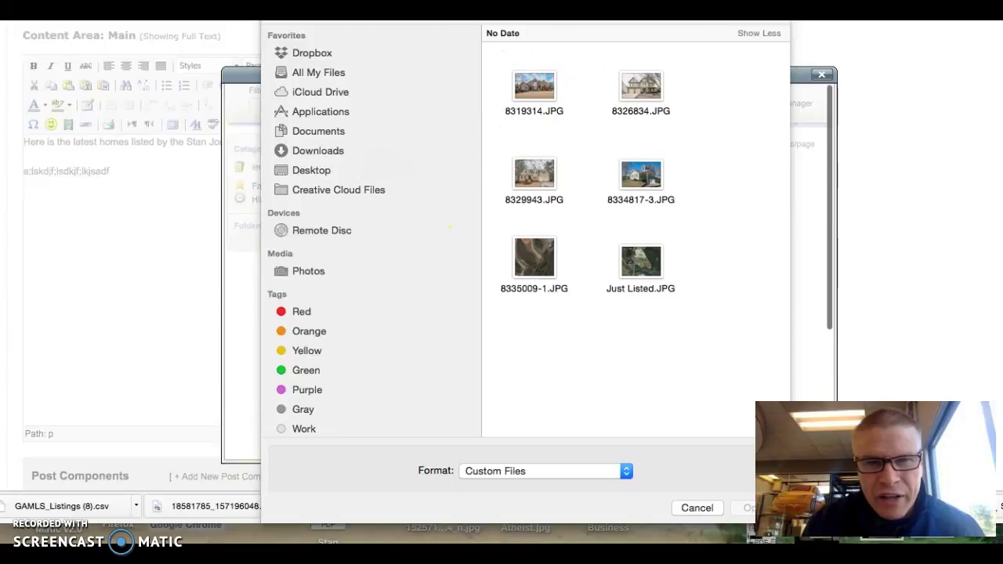
pyautogui.click(696, 508)
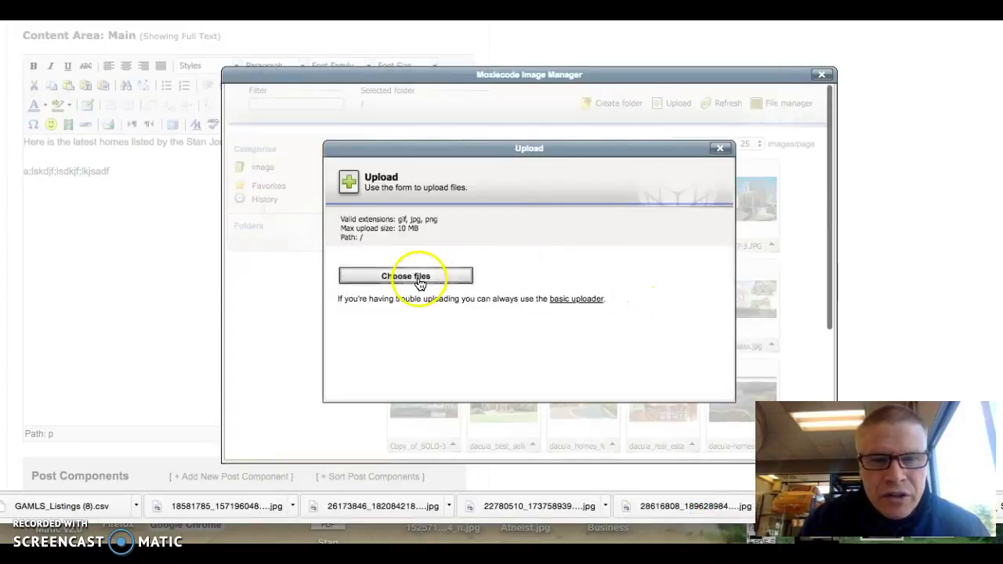
pyautogui.click(419, 278)
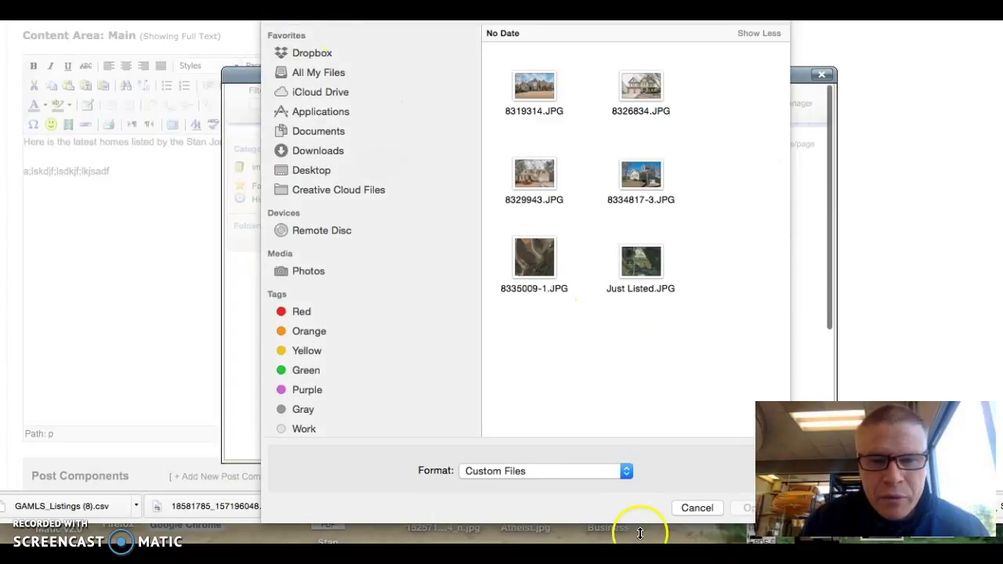
pyautogui.click(698, 508)
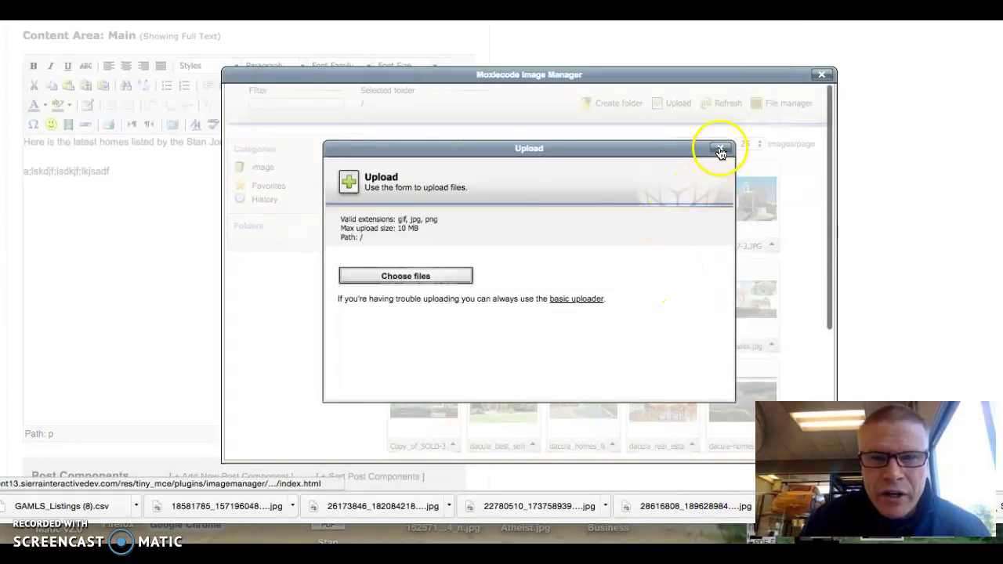
pyautogui.click(719, 149)
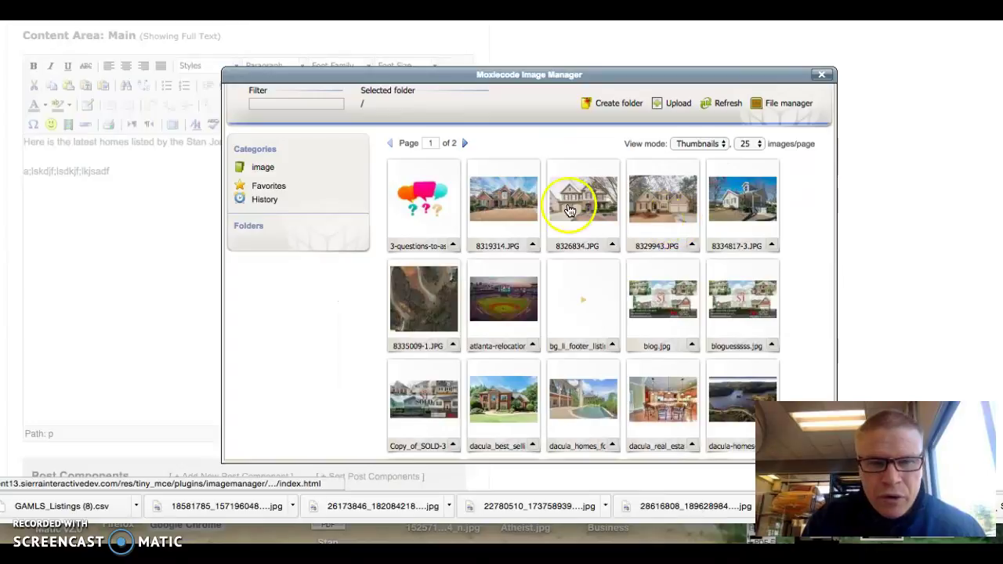
# Insert the 8319314.JPG house photo below the intro
pyautogui.click(500, 203)
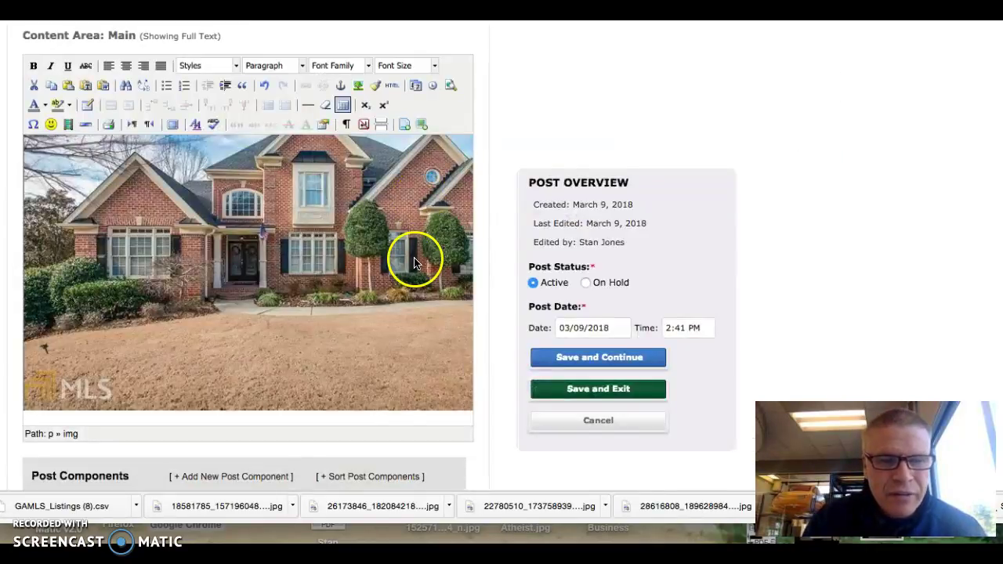
pyautogui.click(111, 342)
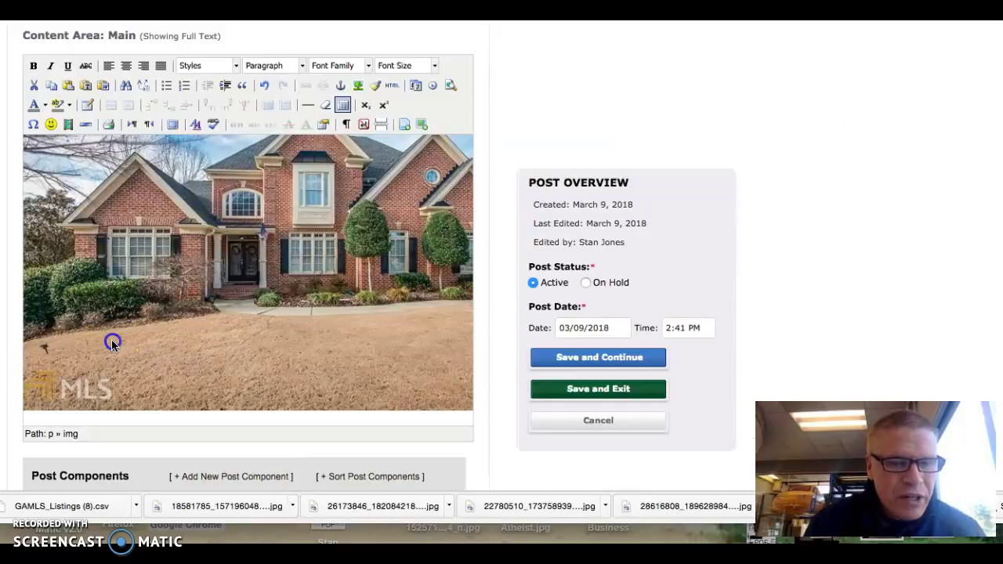
pyautogui.click(31, 420)
pyautogui.click(25, 395)
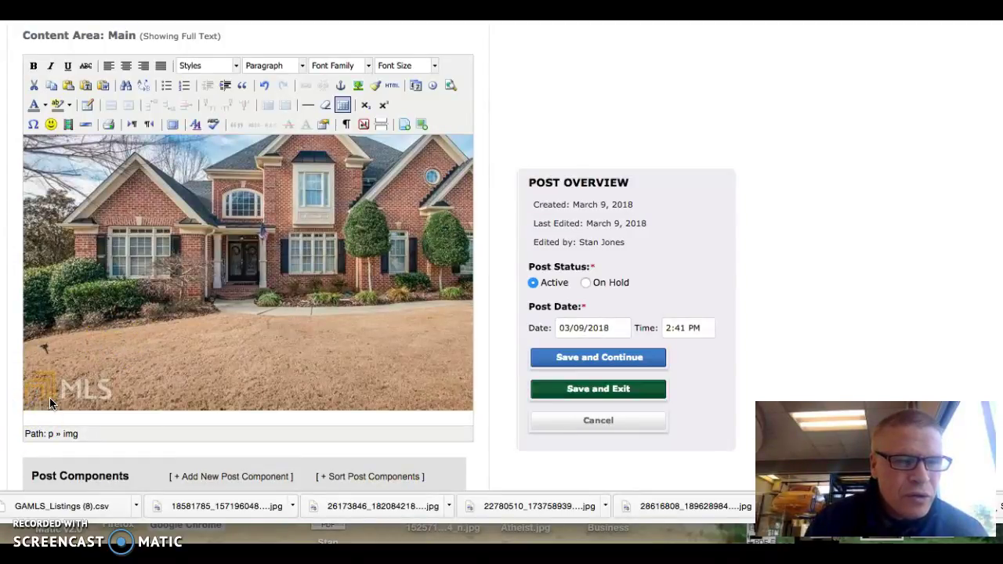
pyautogui.rightClick(49, 398)
pyautogui.click(195, 315)
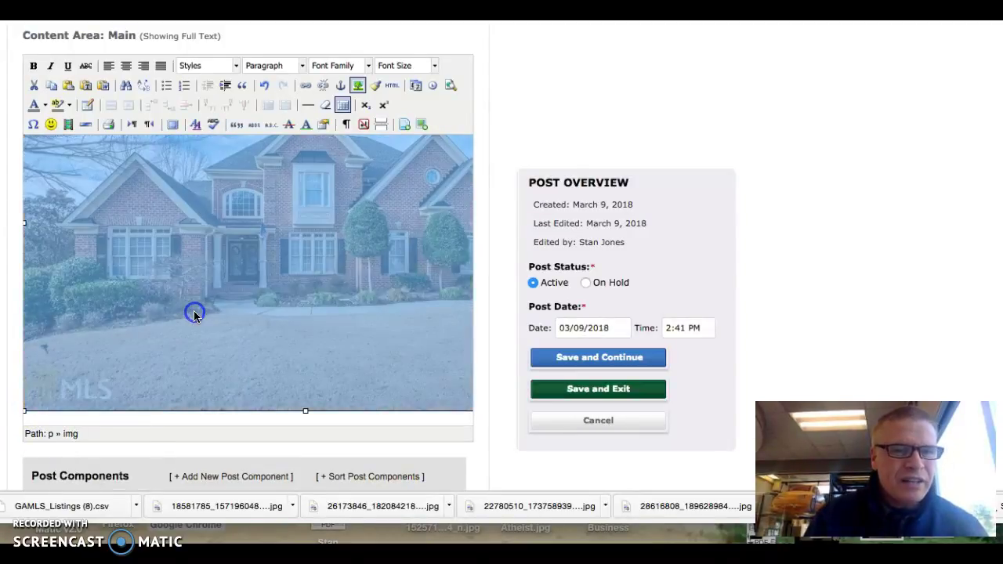
# Shrink the photo to about 273 by 182 and return to the MLS listings
pyautogui.click(141, 288)
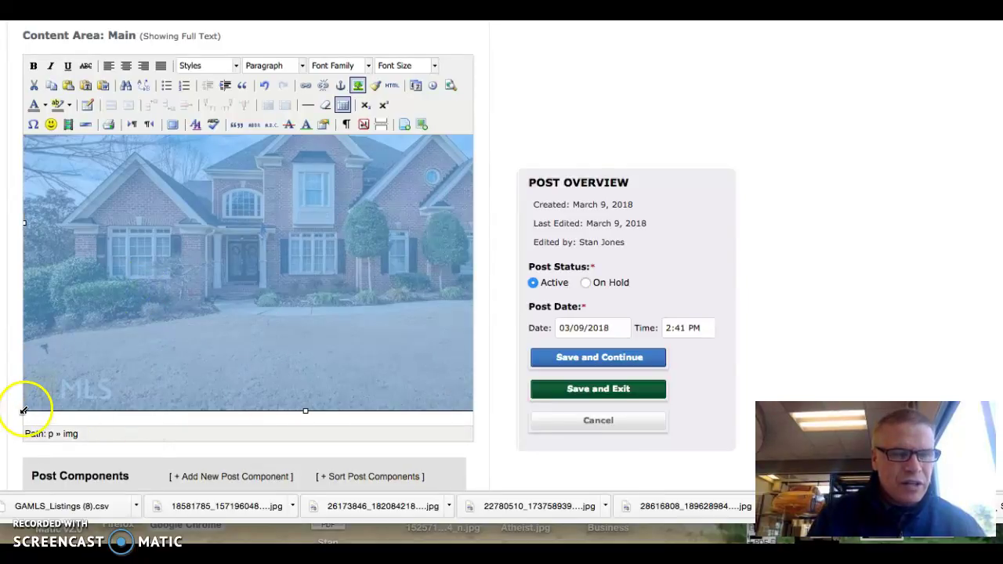
pyautogui.moveTo(24, 410); pyautogui.dragTo(287, 217)
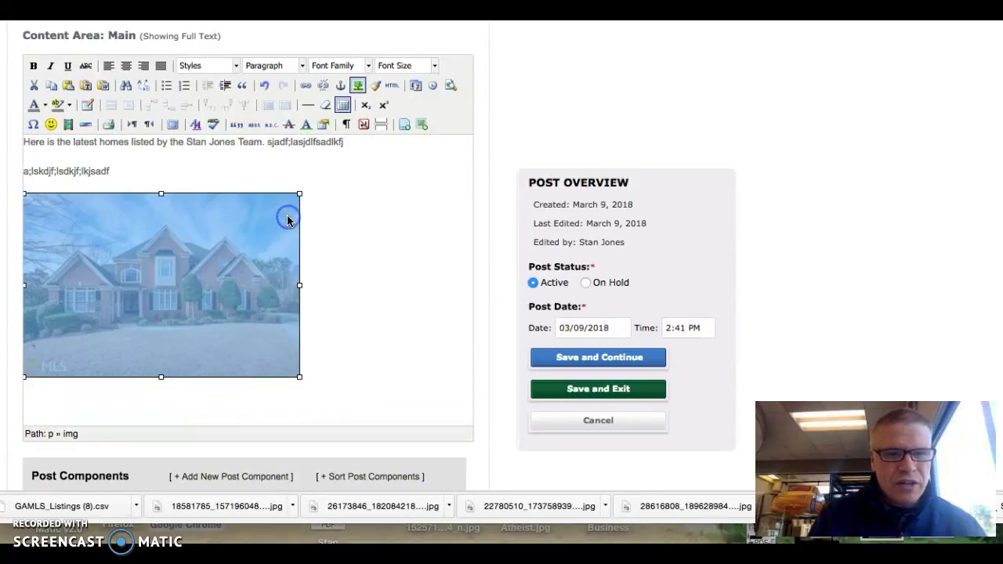
pyautogui.click(300, 376)
pyautogui.moveTo(299, 375); pyautogui.dragTo(249, 334)
pyautogui.click(266, 267)
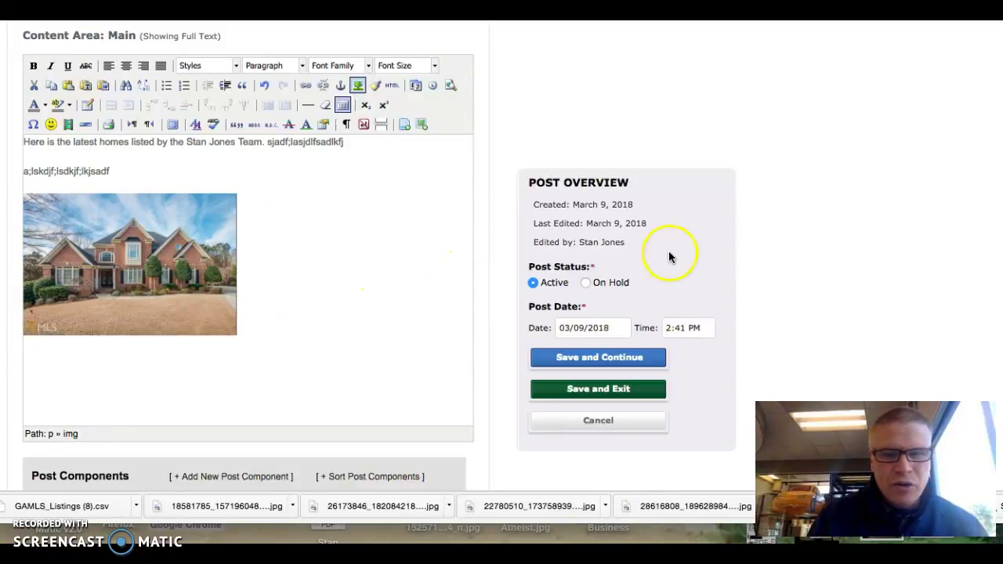
pyautogui.click(248, 320)
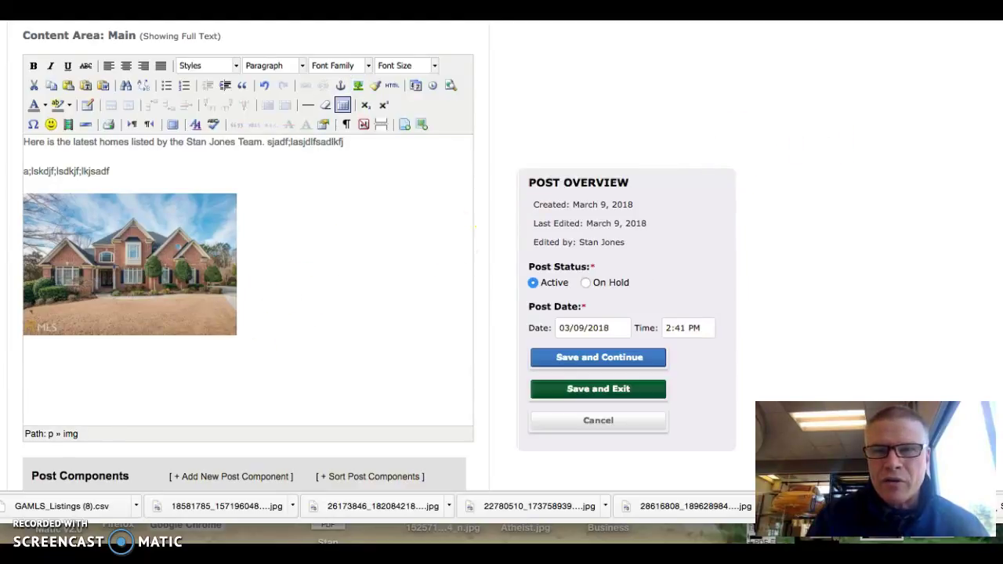
pyautogui.hotkey('ctrl', 'Tab')
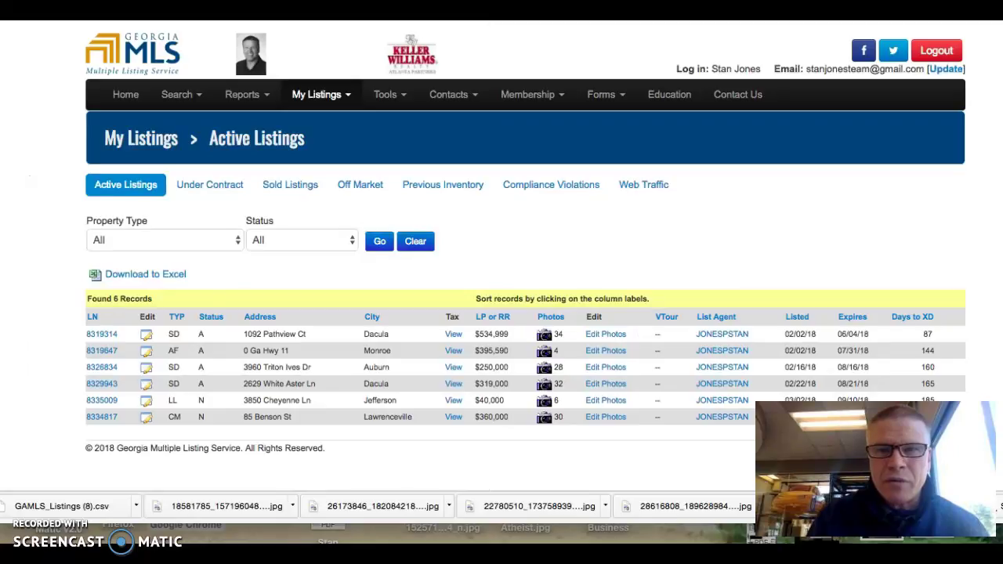
# Insert a second house photo from the image library into the post
pyautogui.hotkey('ctrl', 'shift', 'Tab')
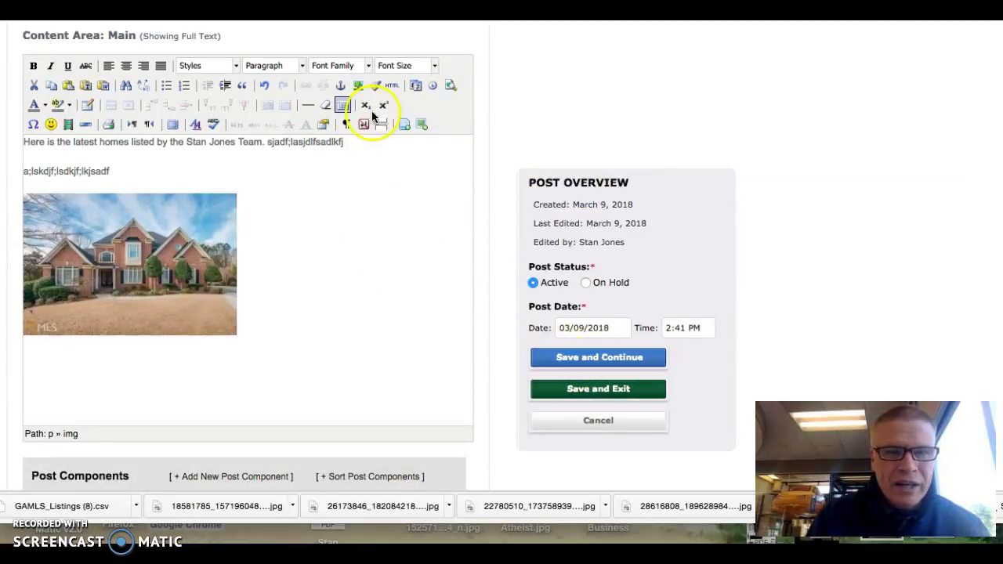
pyautogui.click(422, 124)
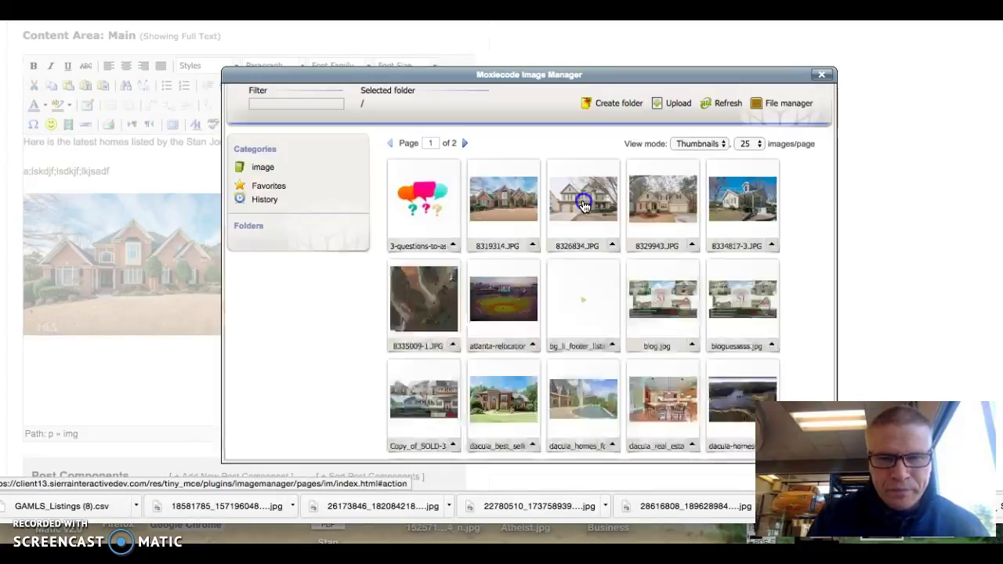
pyautogui.click(584, 206)
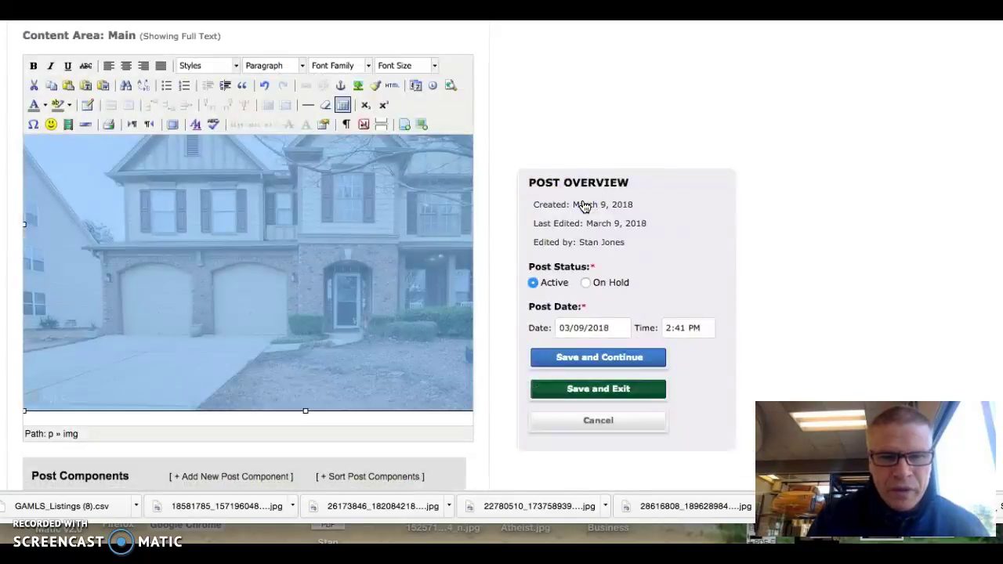
pyautogui.click(191, 409)
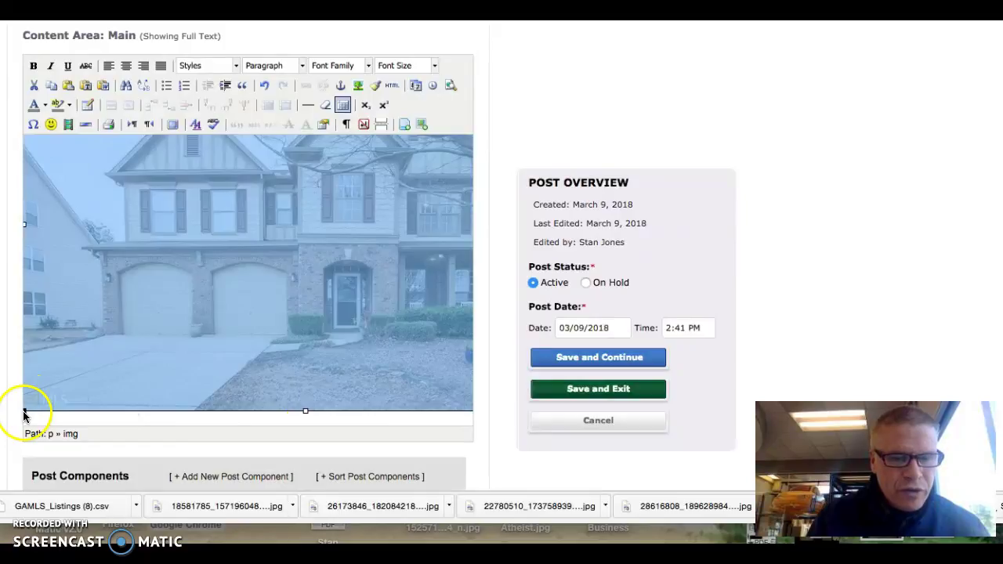
# Shrink the second photo to match the first so both sit side by side
pyautogui.moveTo(25, 411); pyautogui.dragTo(204, 275)
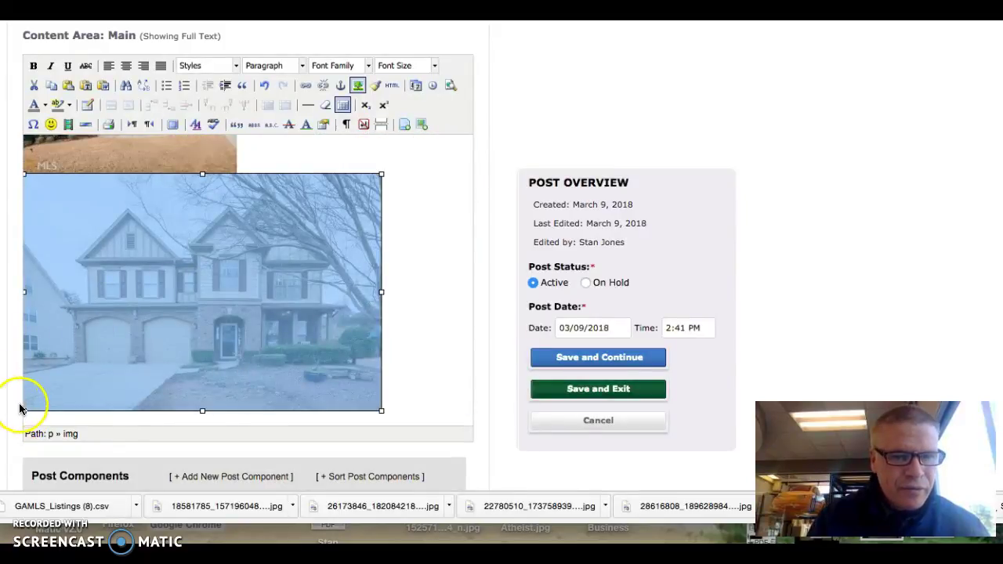
pyautogui.moveTo(25, 412); pyautogui.dragTo(132, 327)
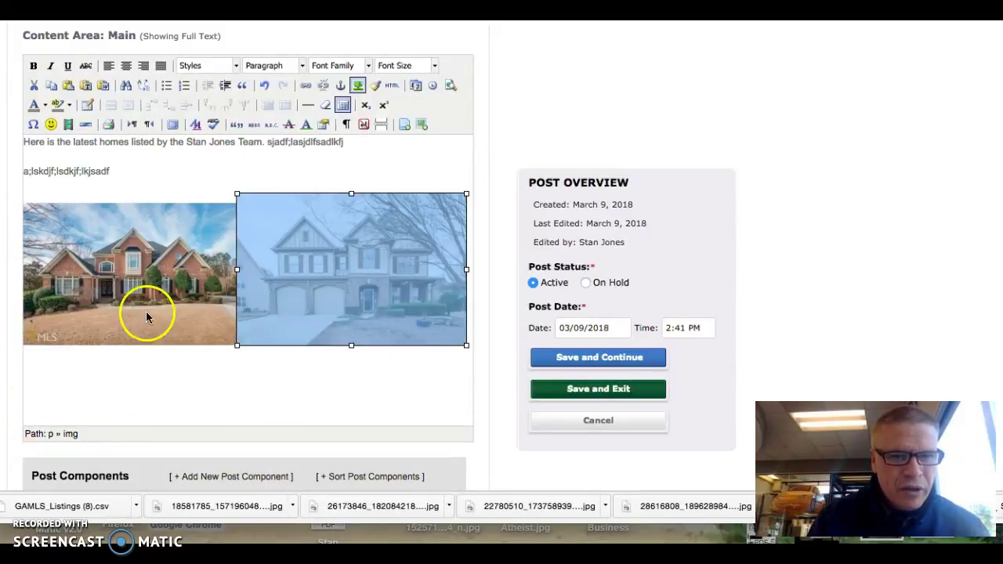
pyautogui.moveTo(237, 195); pyautogui.dragTo(240, 195)
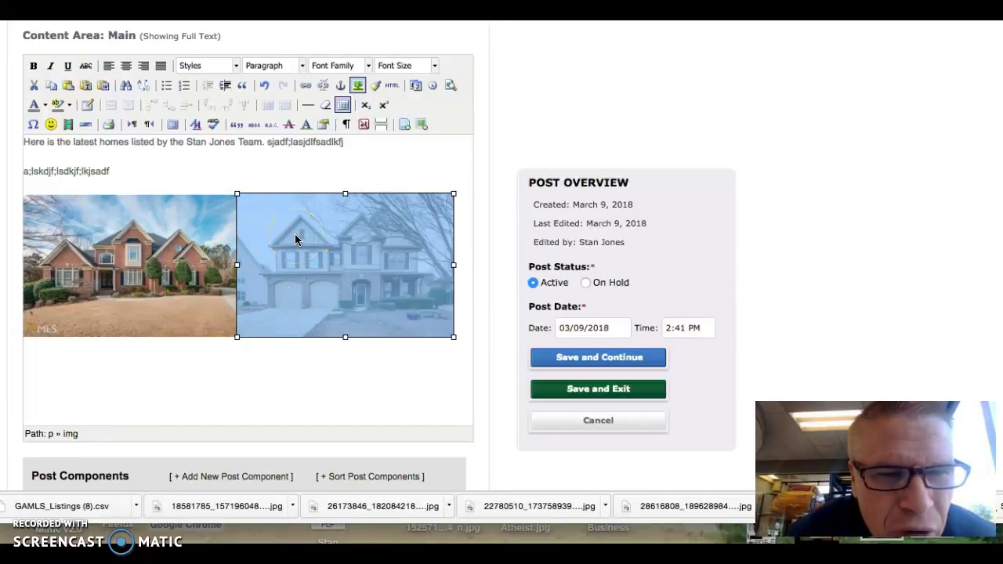
pyautogui.click(275, 370)
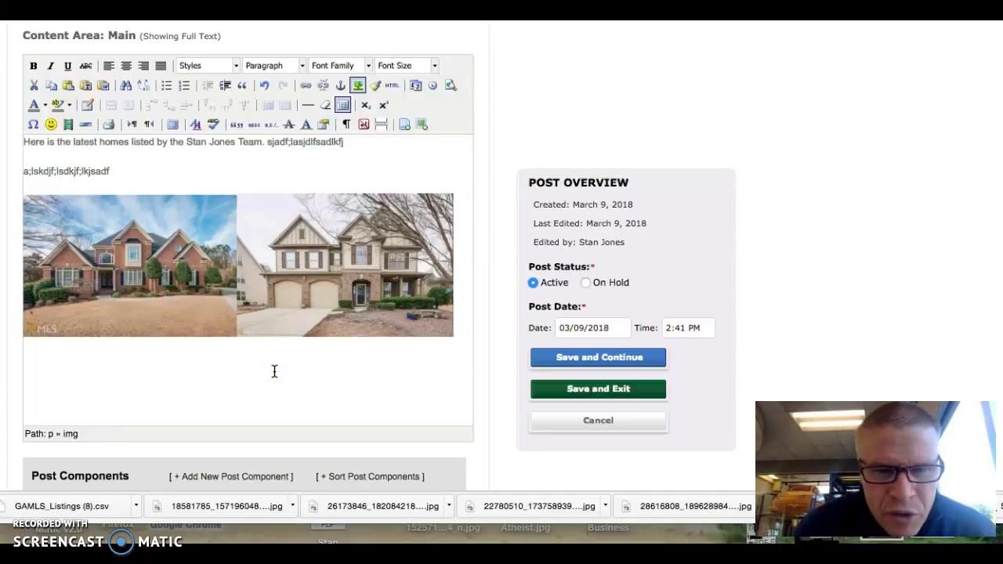
pyautogui.click(336, 365)
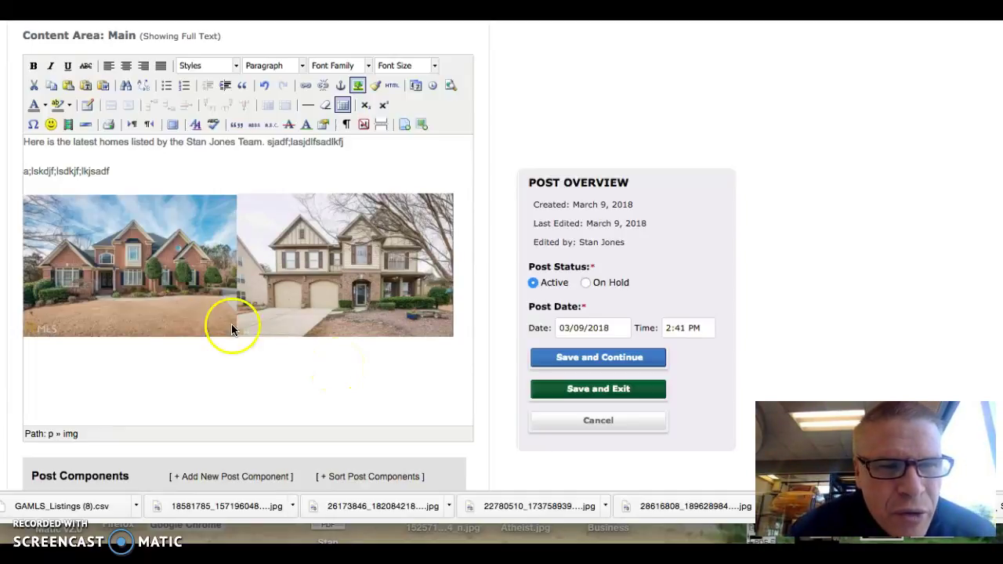
pyautogui.click(140, 253)
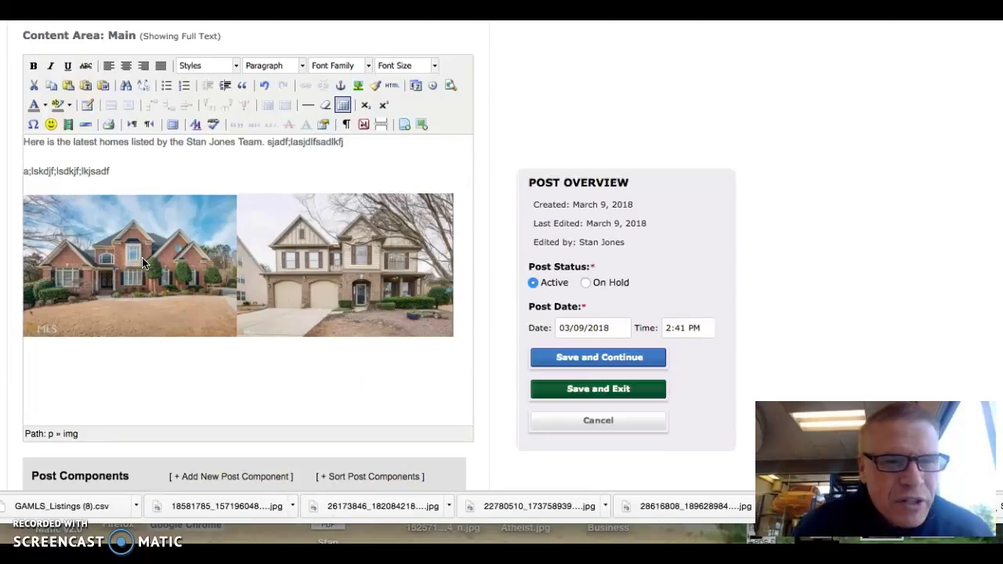
pyautogui.click(107, 252)
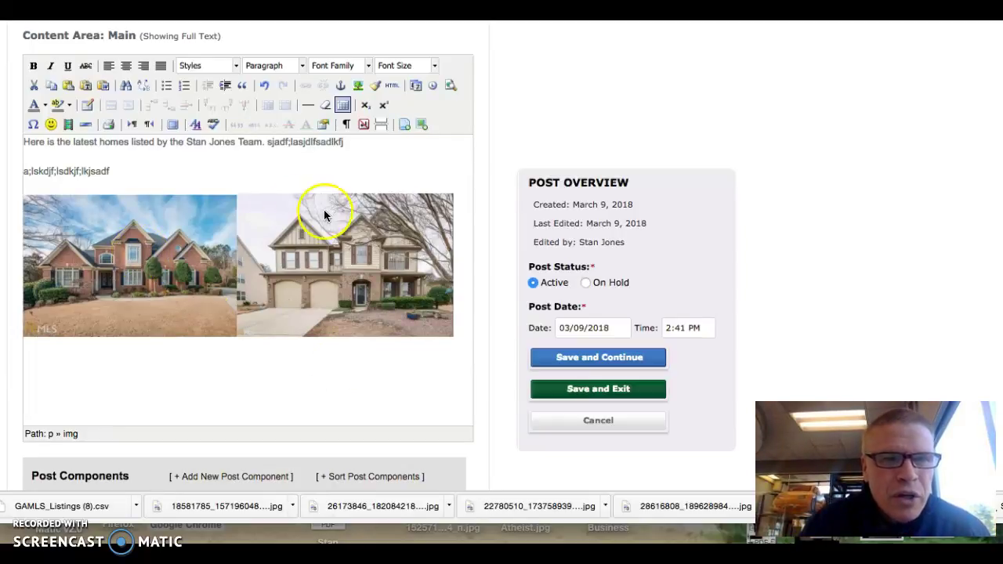
# Load the atlantahomestoday.com homepage in the browser
pyautogui.hotkey('ctrl', 'Tab')
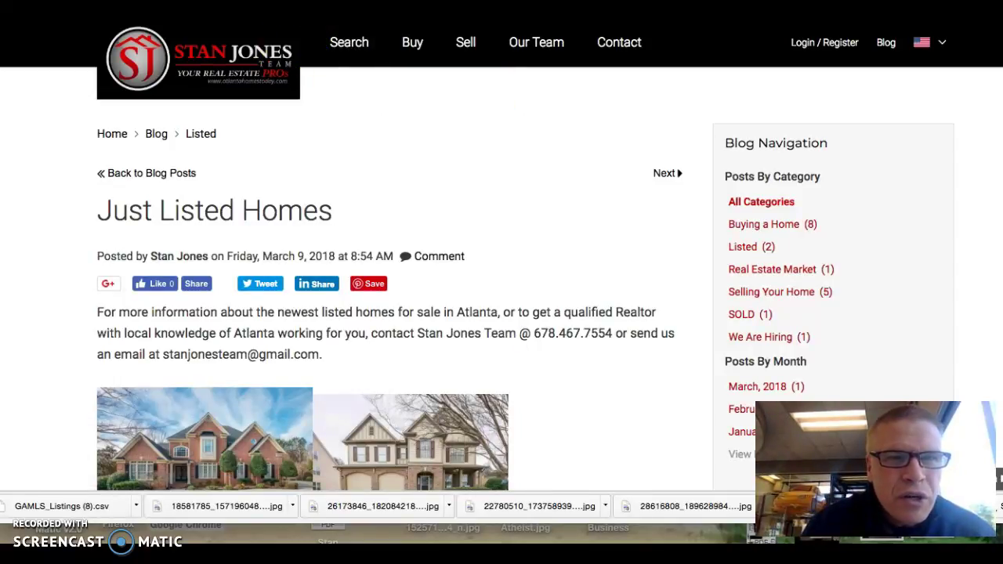
pyautogui.write('atlanta')
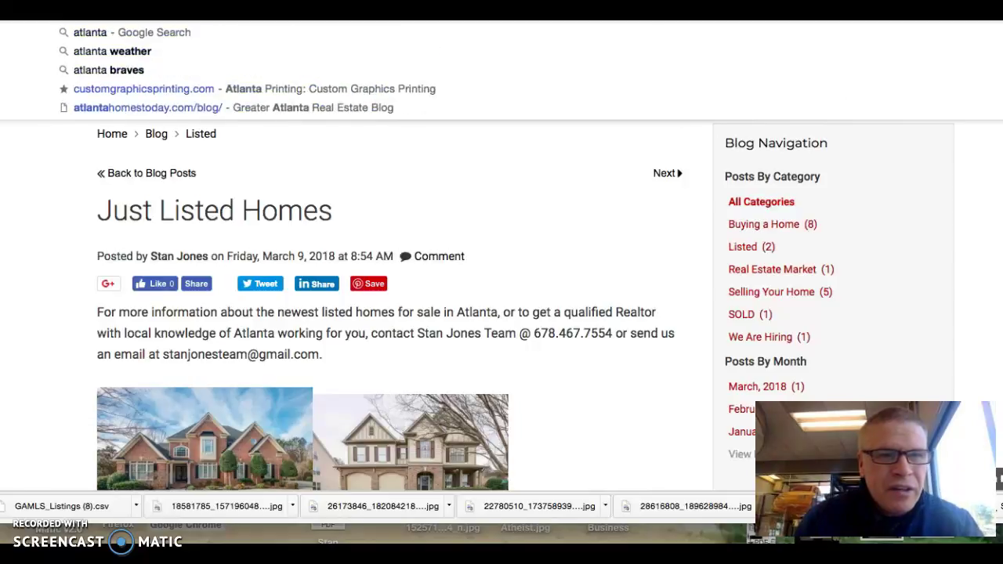
pyautogui.press('Escape')
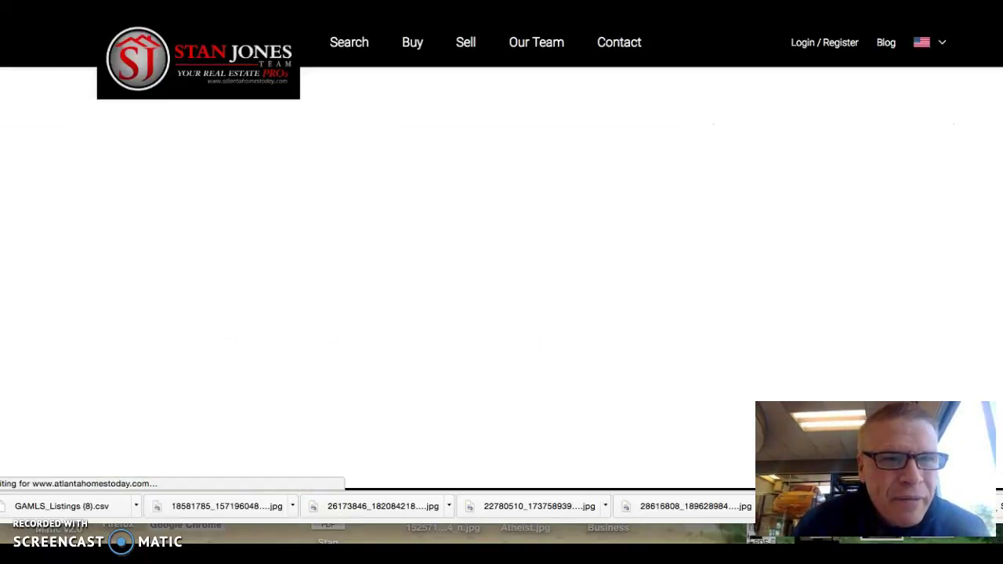
pyautogui.moveTo(372, 33)
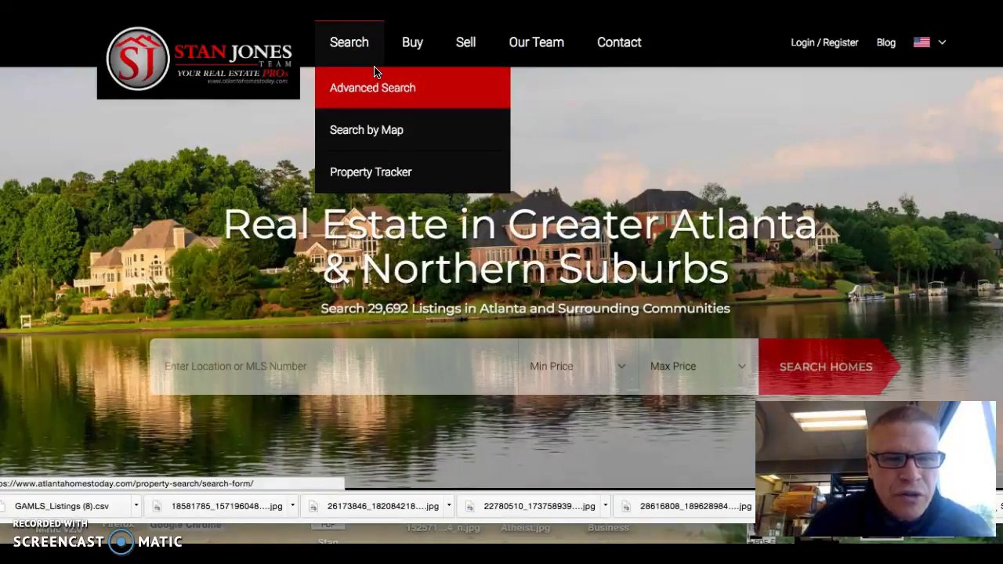
pyautogui.click(204, 360)
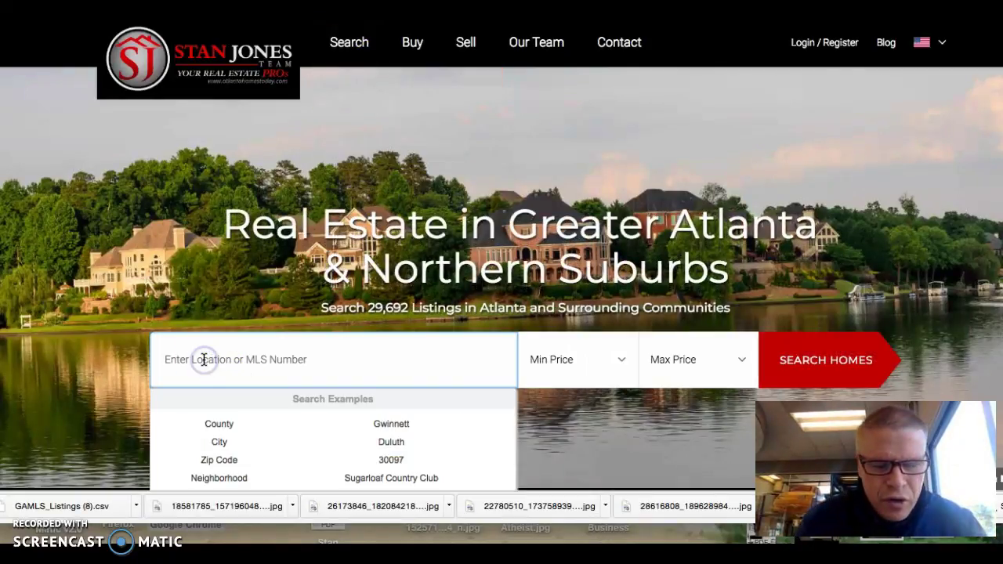
pyautogui.write('1092')
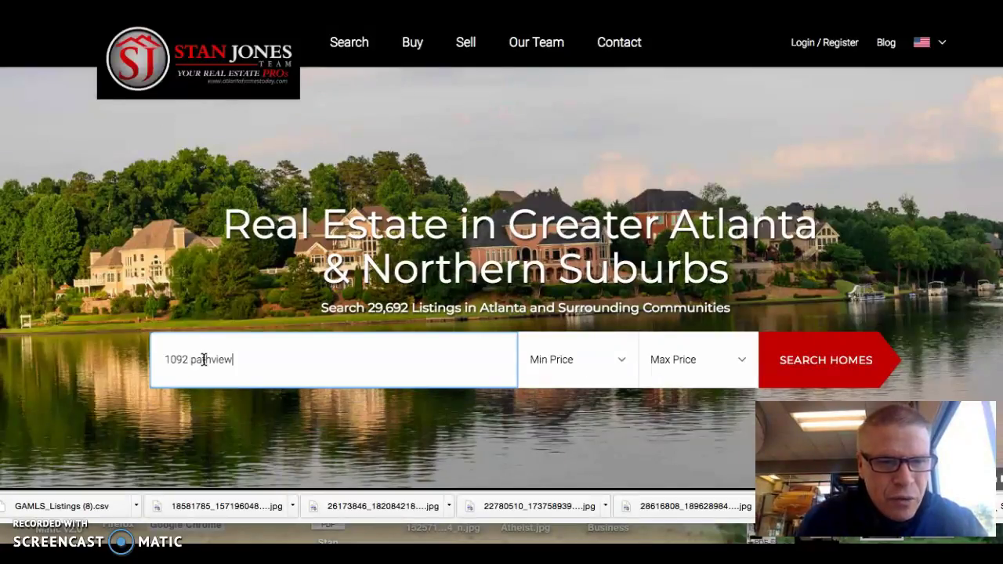
pyautogui.write('pathview')
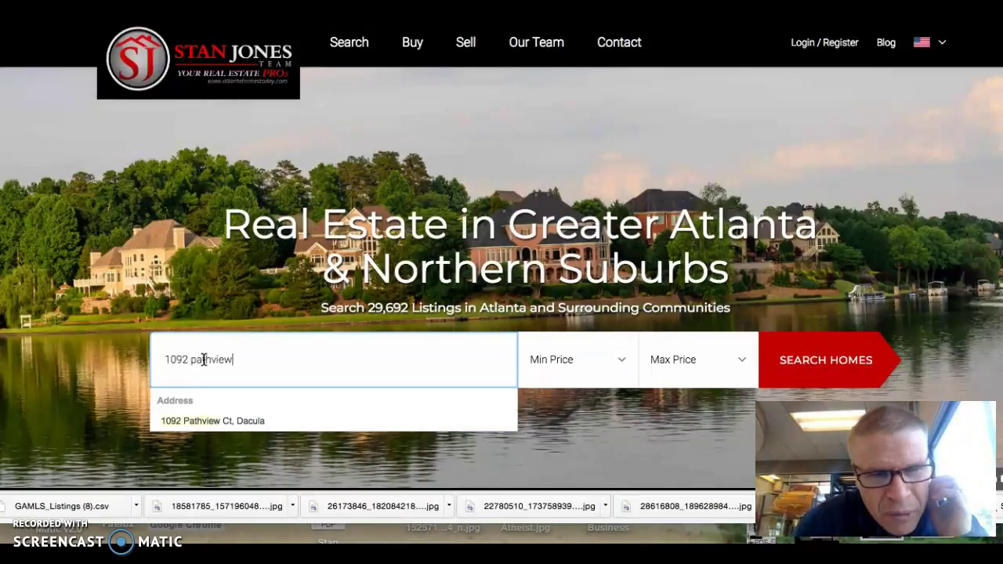
pyautogui.click(203, 422)
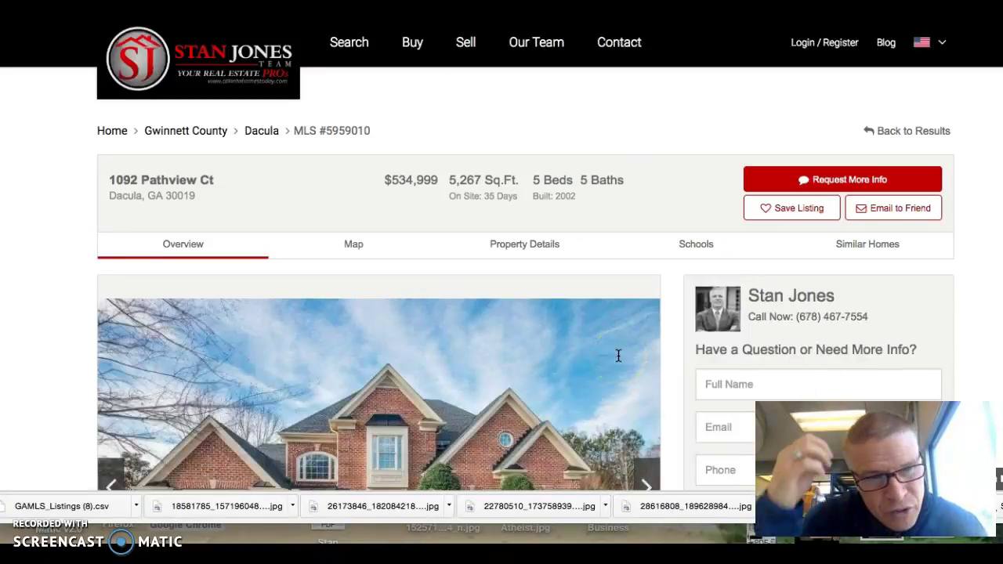
pyautogui.moveTo(349, 43)
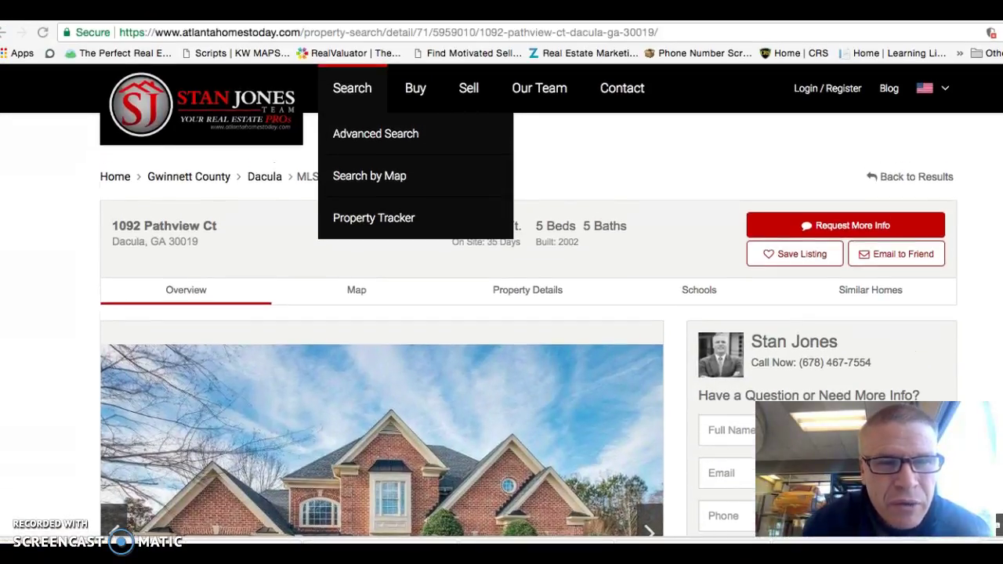
pyautogui.click(376, 34)
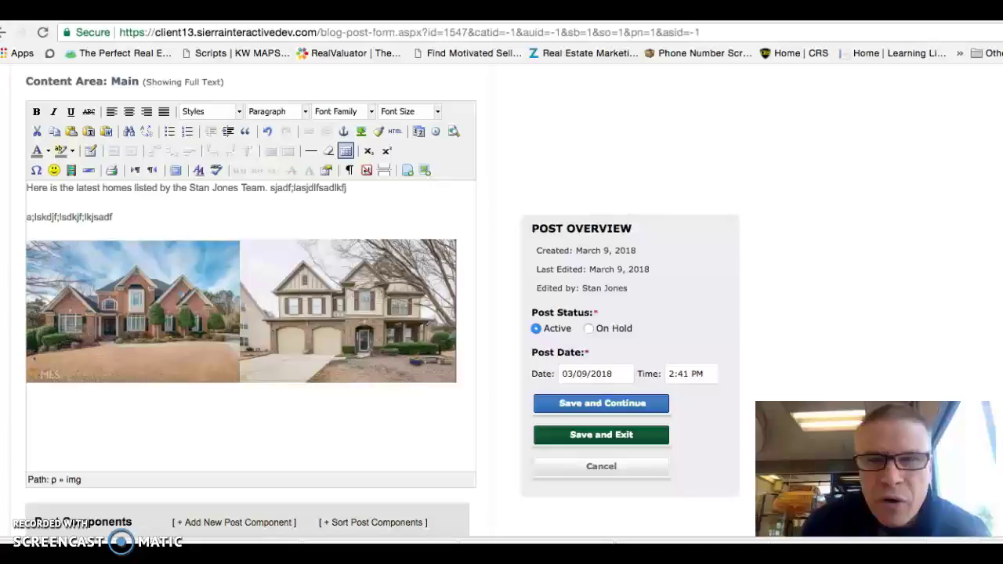
# Return to the blog editor, view the HTML source, and select the left house photo
pyautogui.hotkey('ctrl', 'Tab')
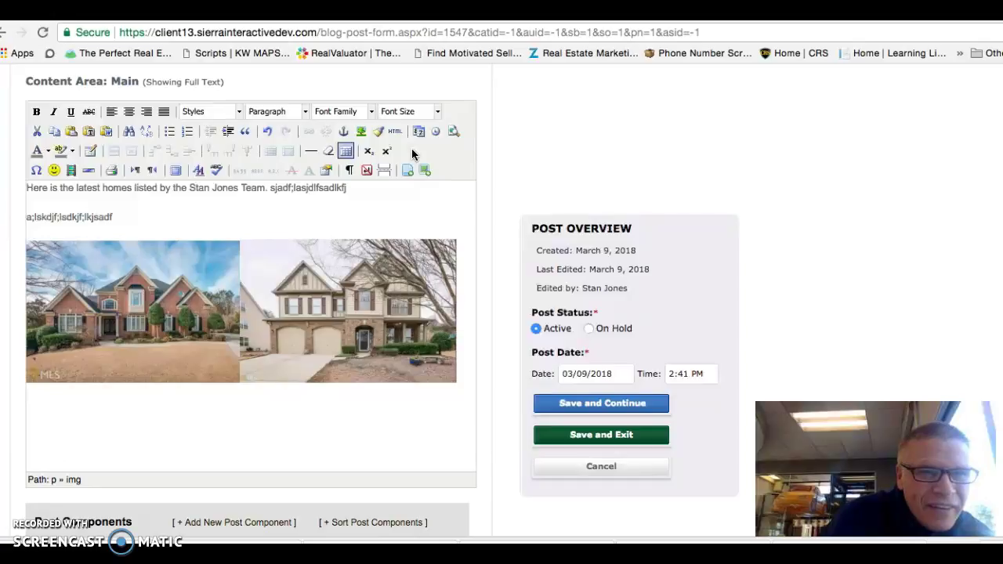
pyautogui.click(396, 132)
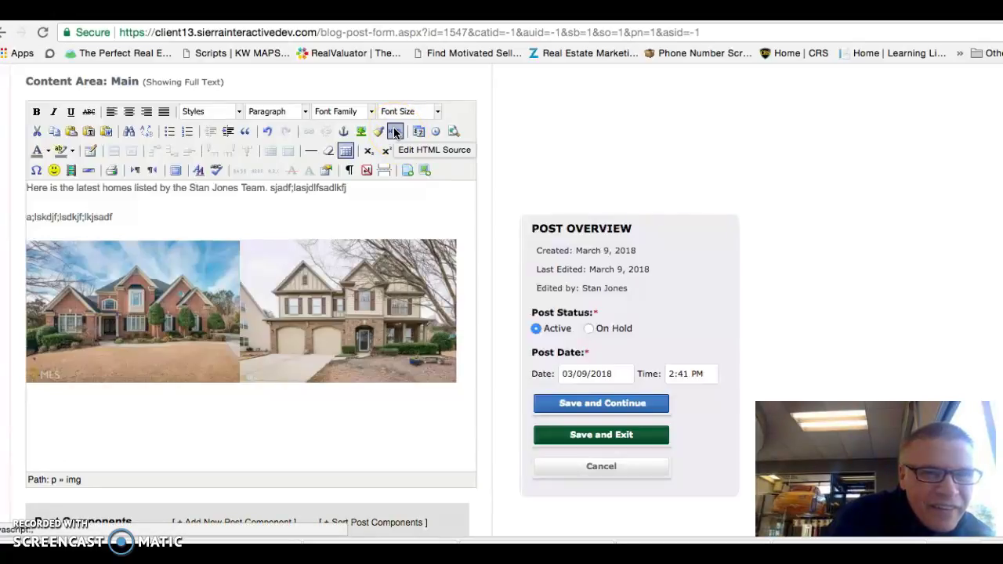
pyautogui.click(128, 307)
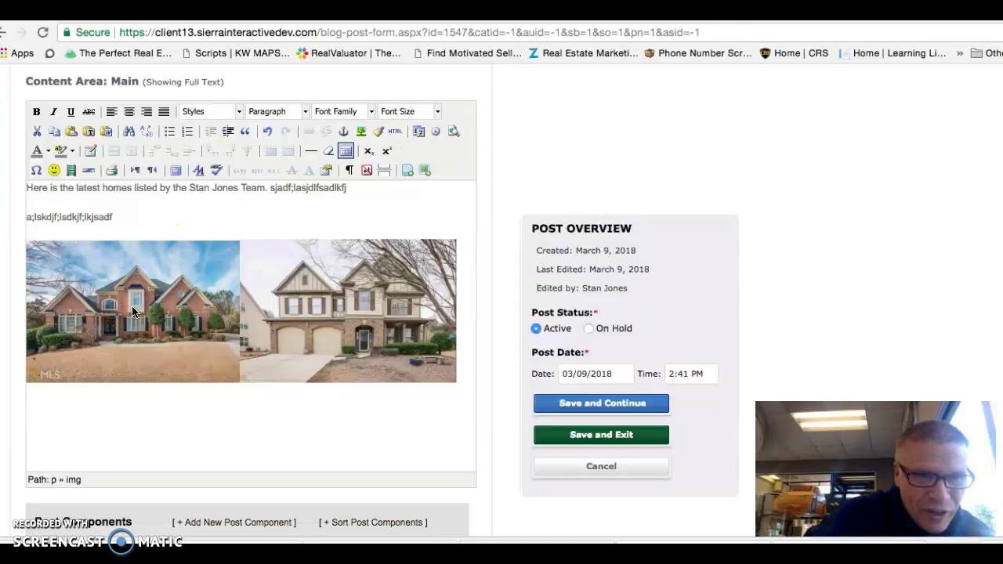
pyautogui.rightClick(133, 309)
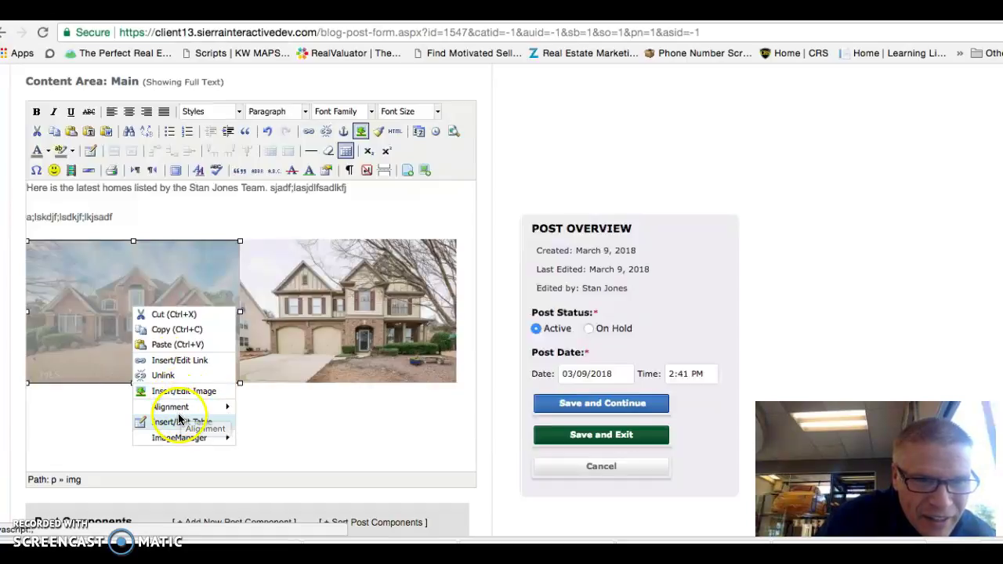
pyautogui.moveTo(177, 363); pyautogui.dragTo(146, 359)
pyautogui.click(425, 213)
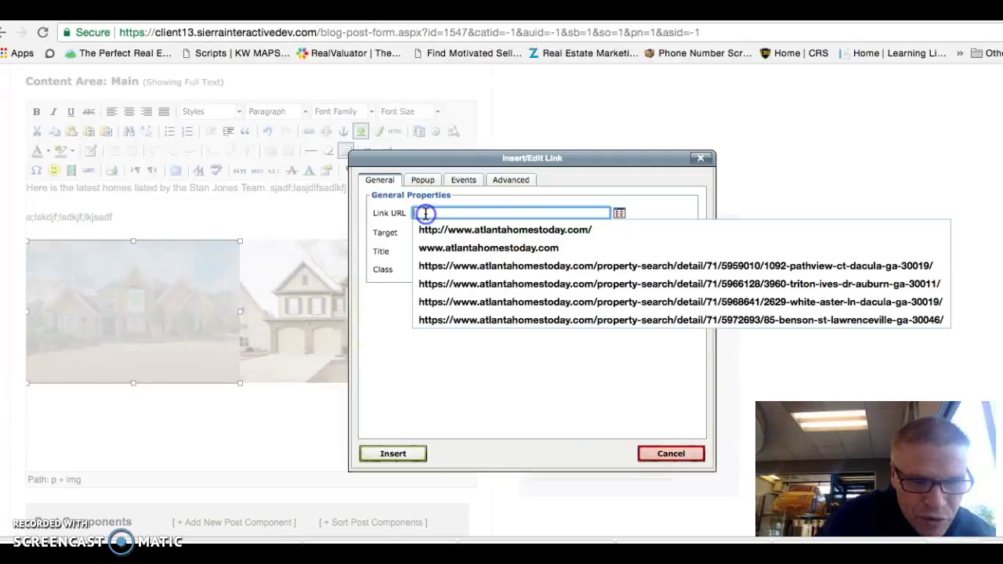
pyautogui.click(470, 265)
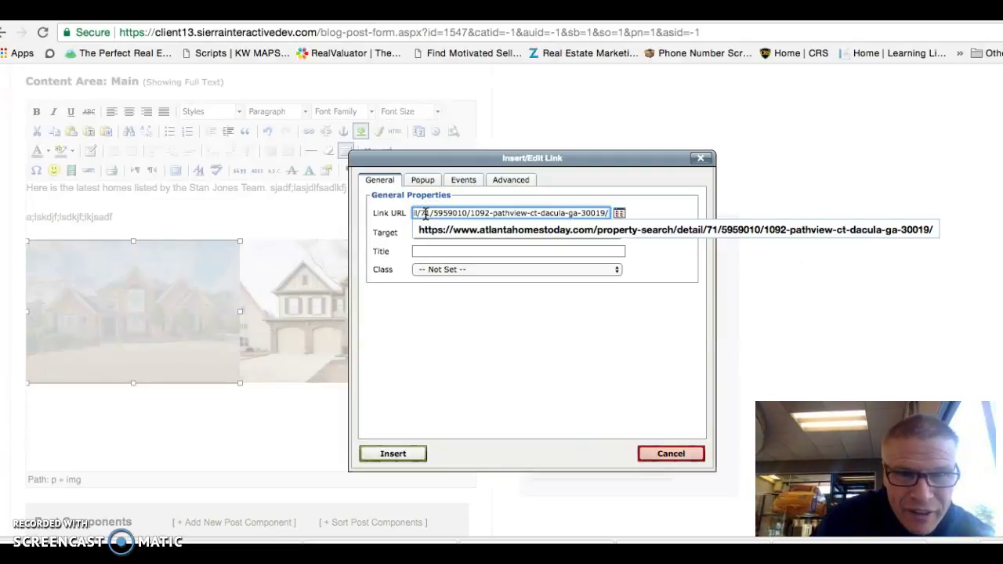
pyautogui.click(392, 455)
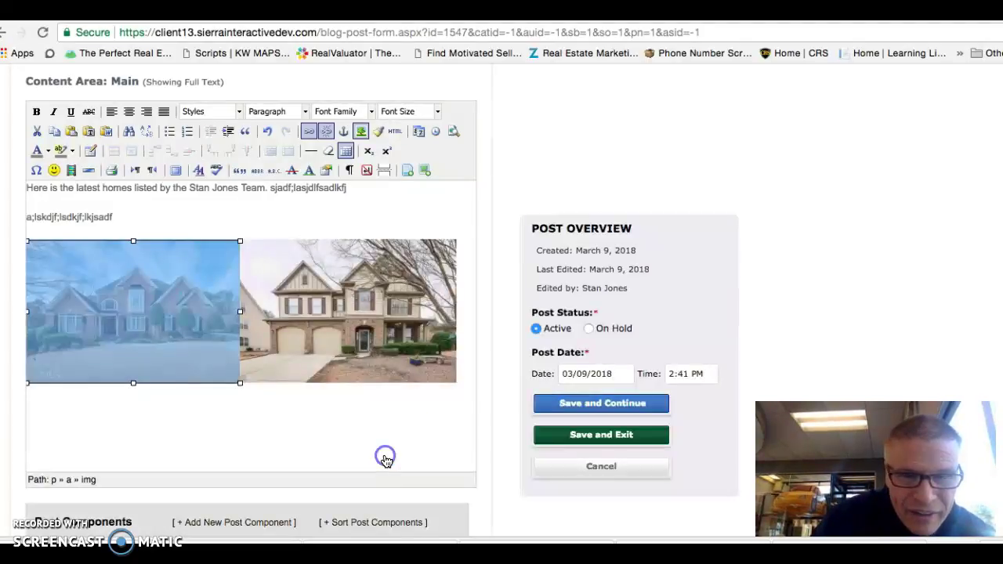
pyautogui.rightClick(296, 337)
pyautogui.click(319, 390)
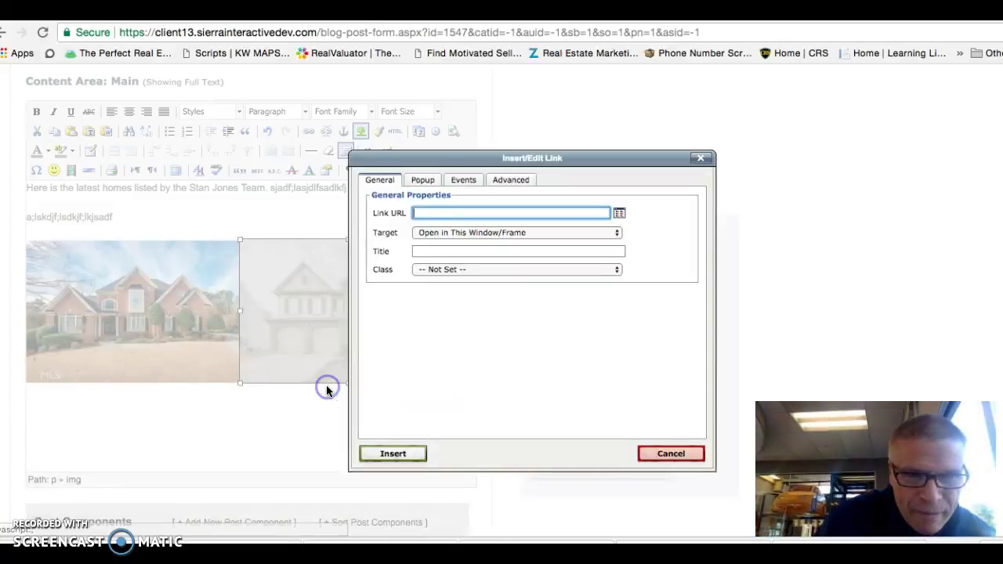
pyautogui.click(439, 216)
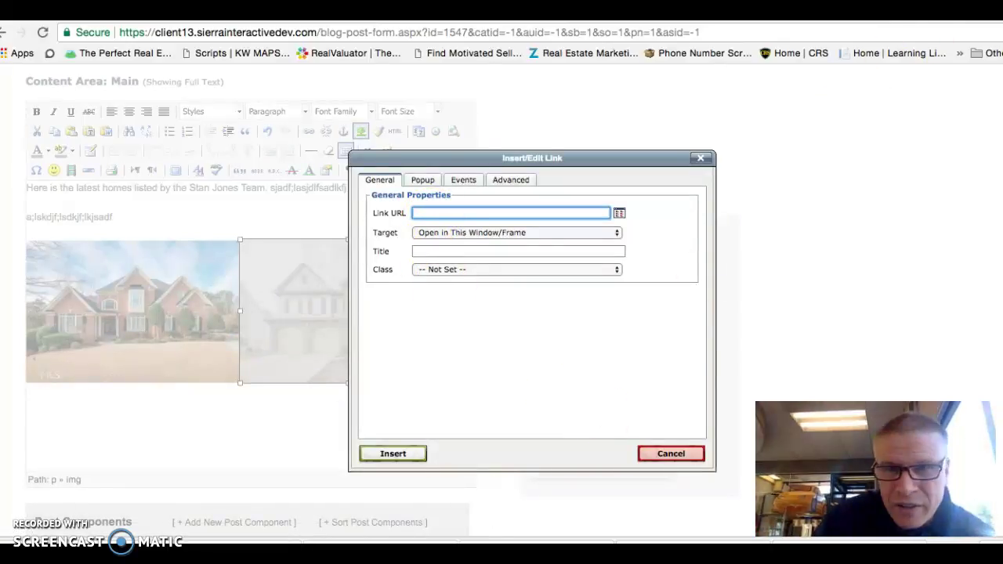
pyautogui.hotkey('ctrl', 'Tab')
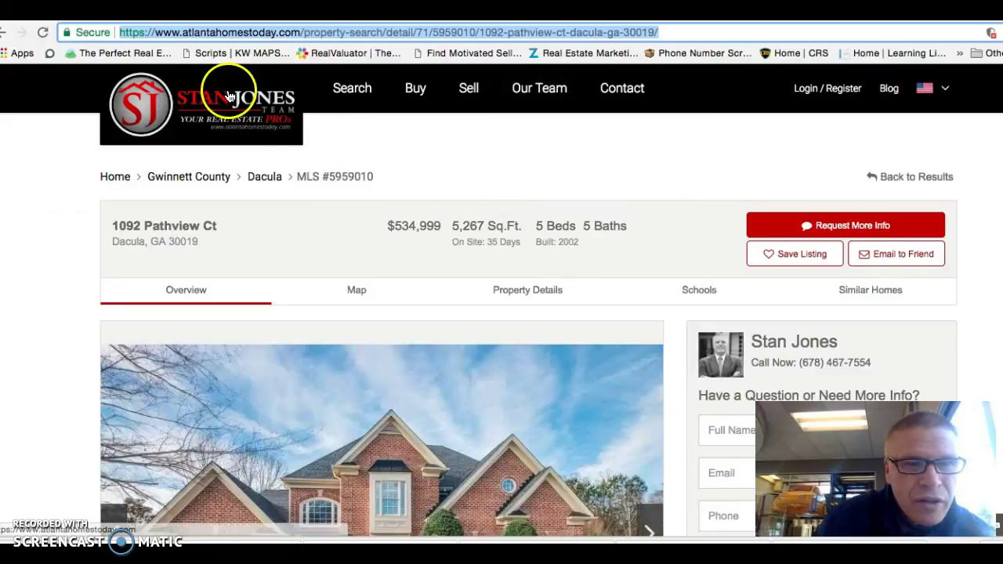
# Search '3960 triton lakes', open the 3960 Triton Ives Dr, Auburn listing, and select its URL
pyautogui.click(10, 33)
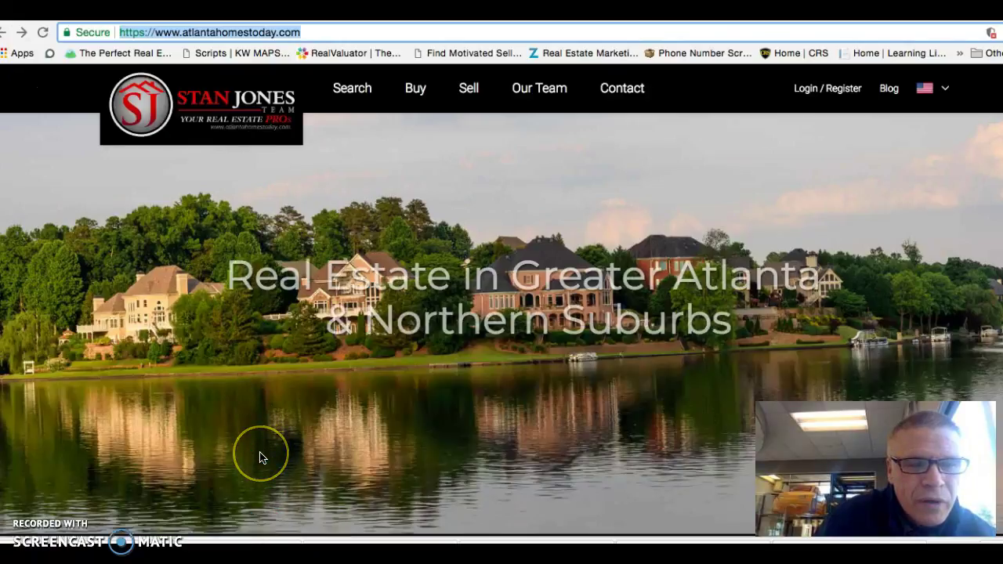
pyautogui.click(225, 405)
pyautogui.write('3960')
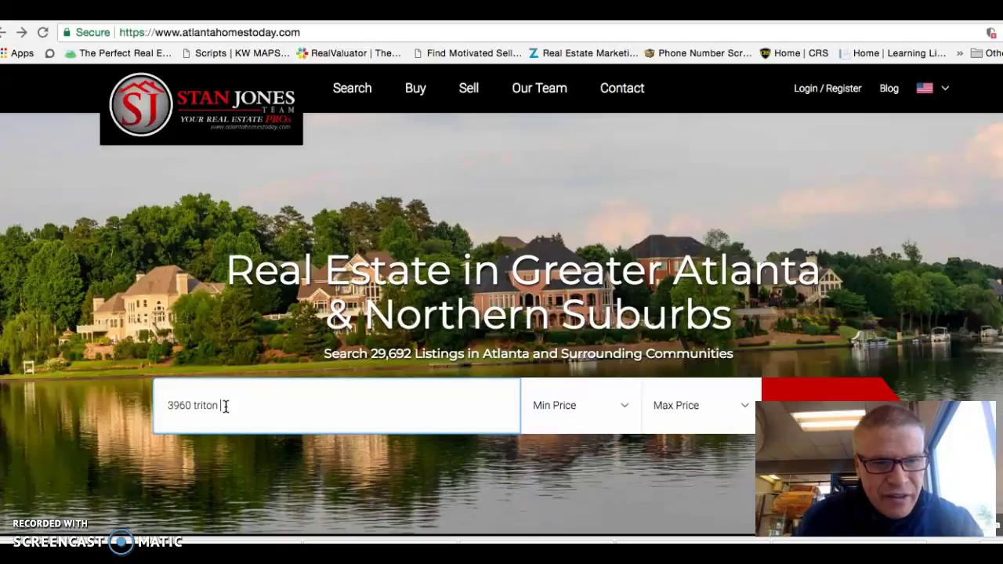
pyautogui.write(' triton lakes')
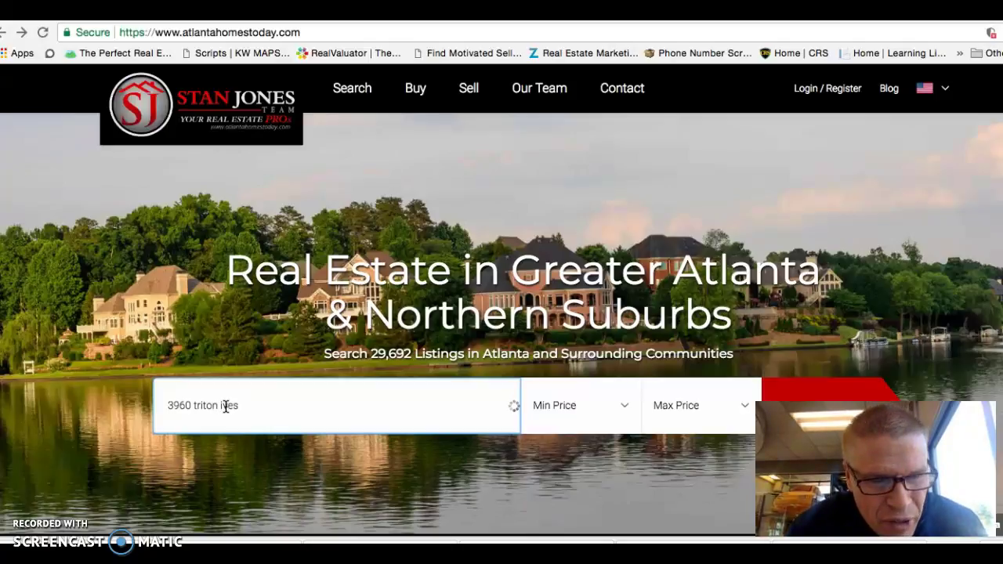
pyautogui.click(219, 467)
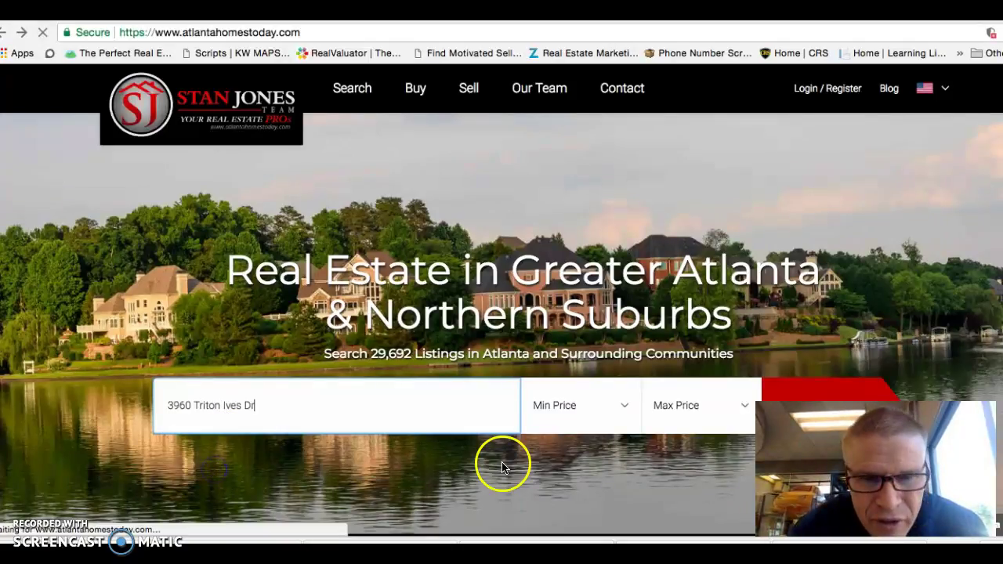
pyautogui.click(506, 301)
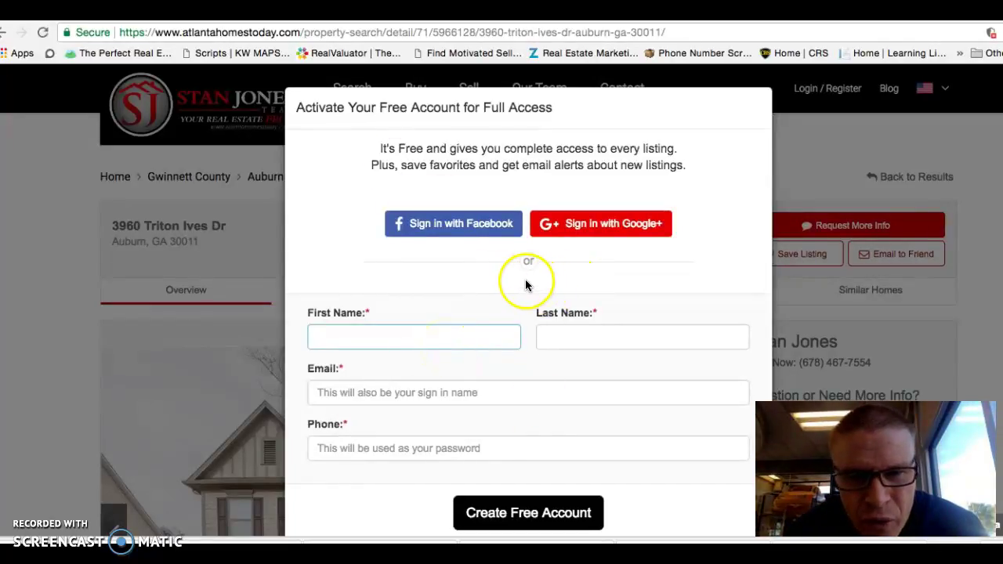
pyautogui.click(294, 32)
pyautogui.hotkey('ctrl', 'c')
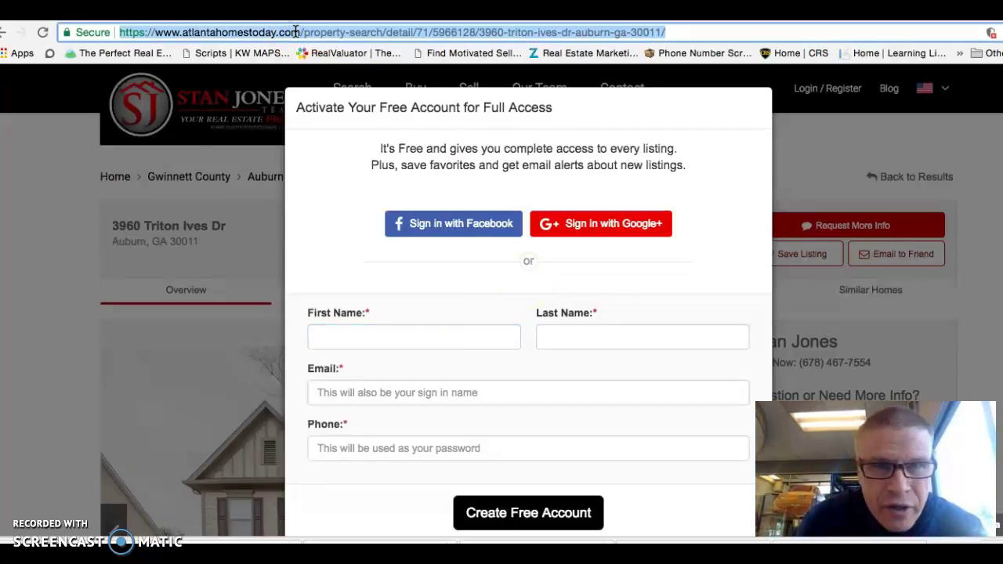
pyautogui.hotkey('ctrl', 'Tab')
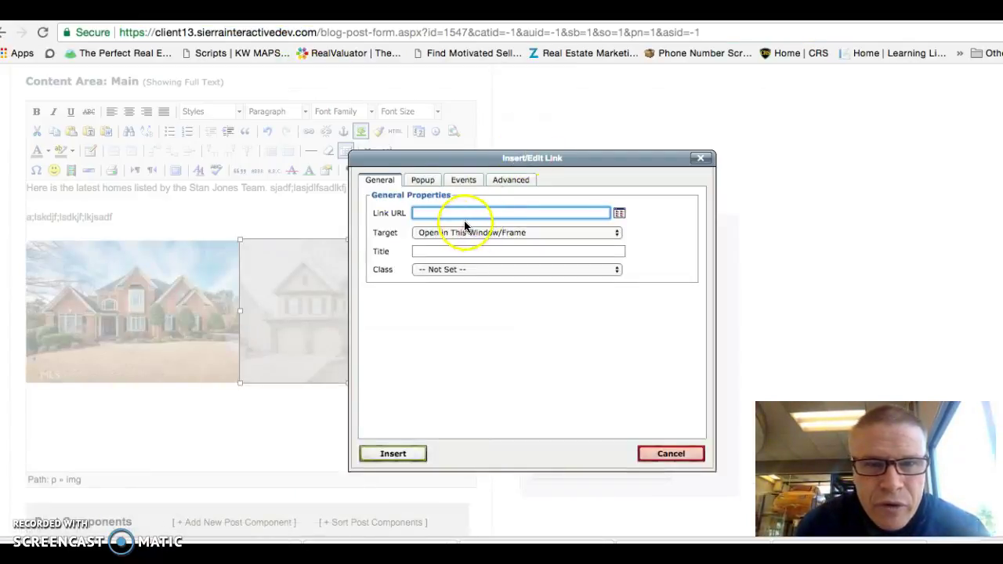
pyautogui.click(449, 213)
pyautogui.hotkey('ctrl', 'v')
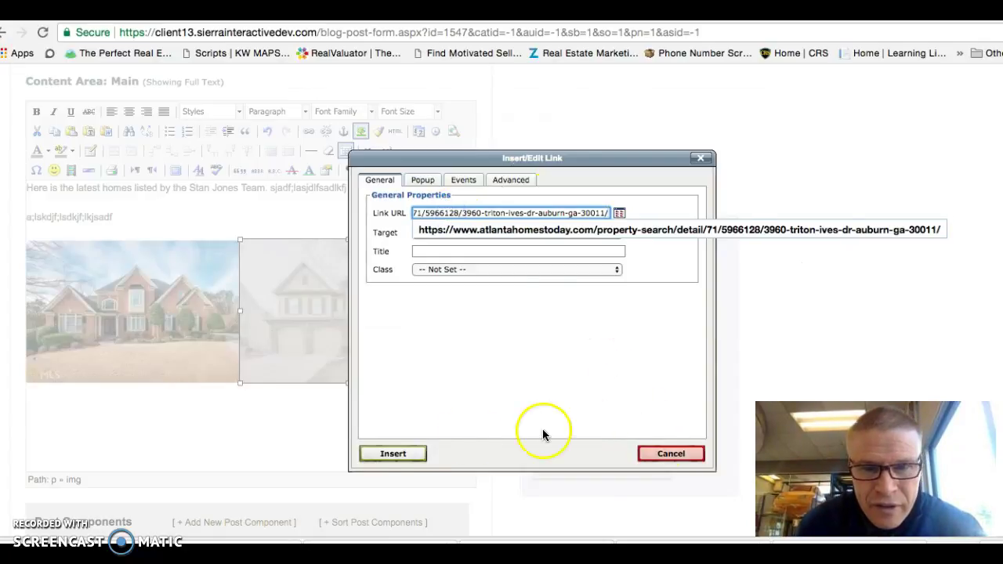
pyautogui.click(394, 454)
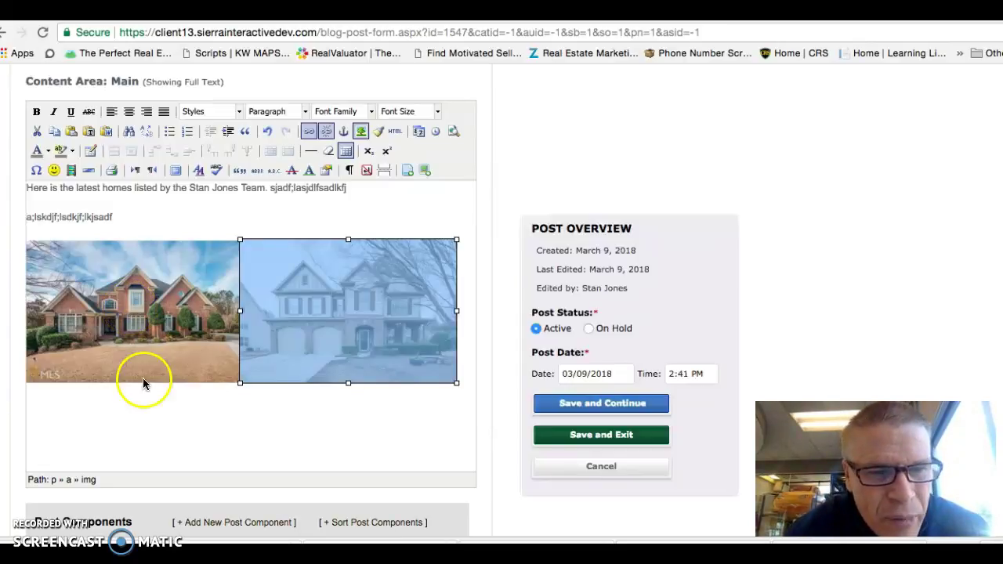
pyautogui.click(122, 401)
pyautogui.click(461, 378)
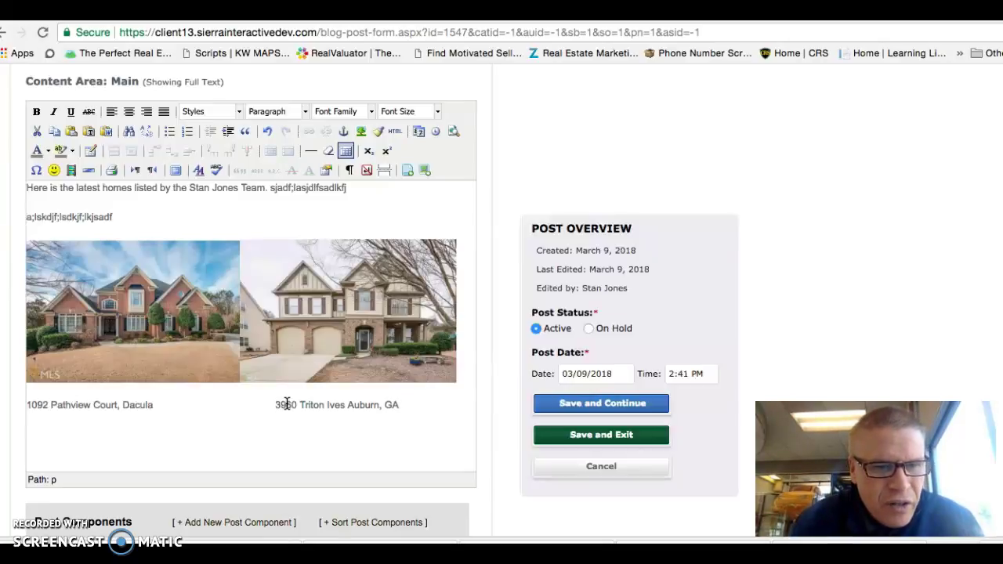
pyautogui.click(290, 424)
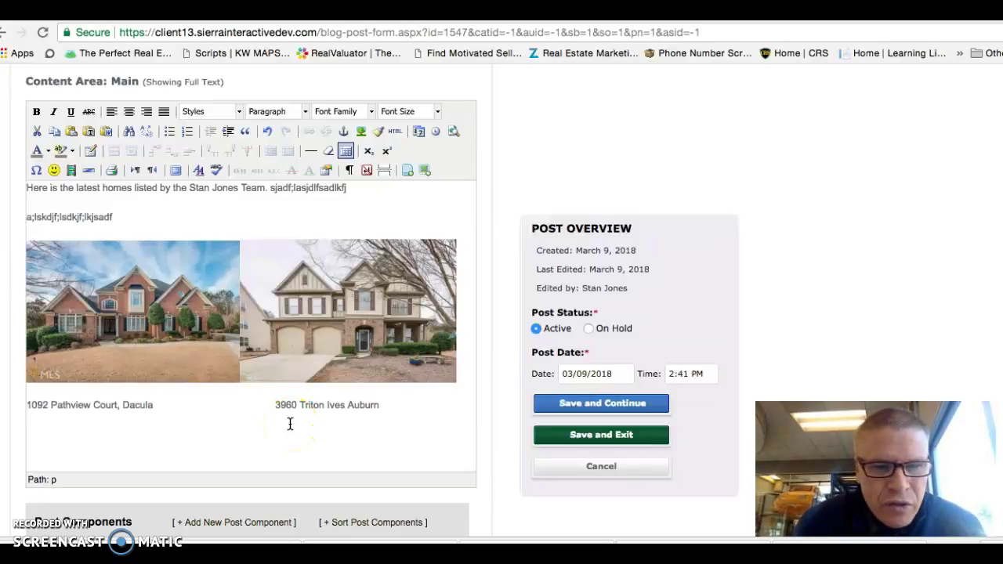
pyautogui.click(346, 413)
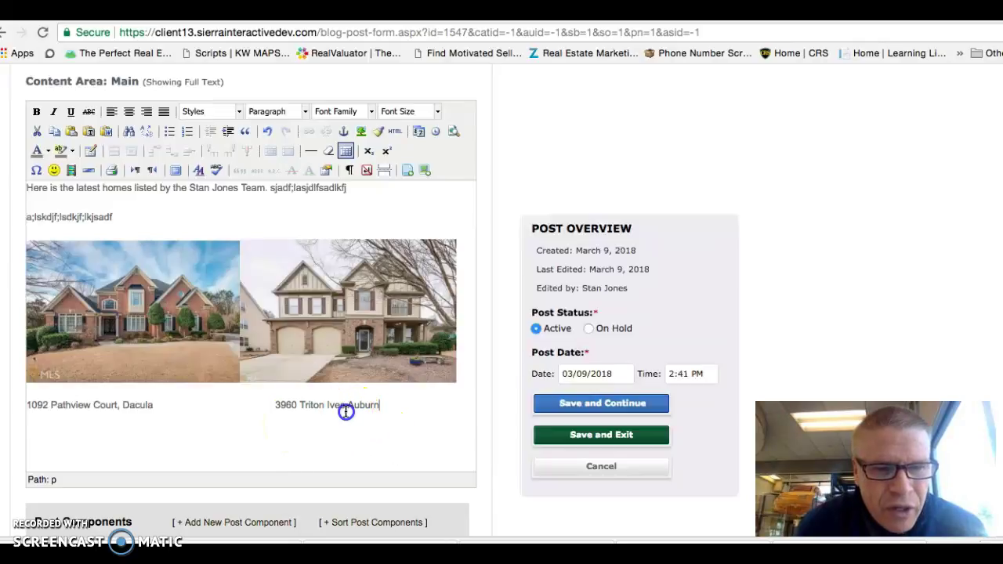
pyautogui.click(345, 407)
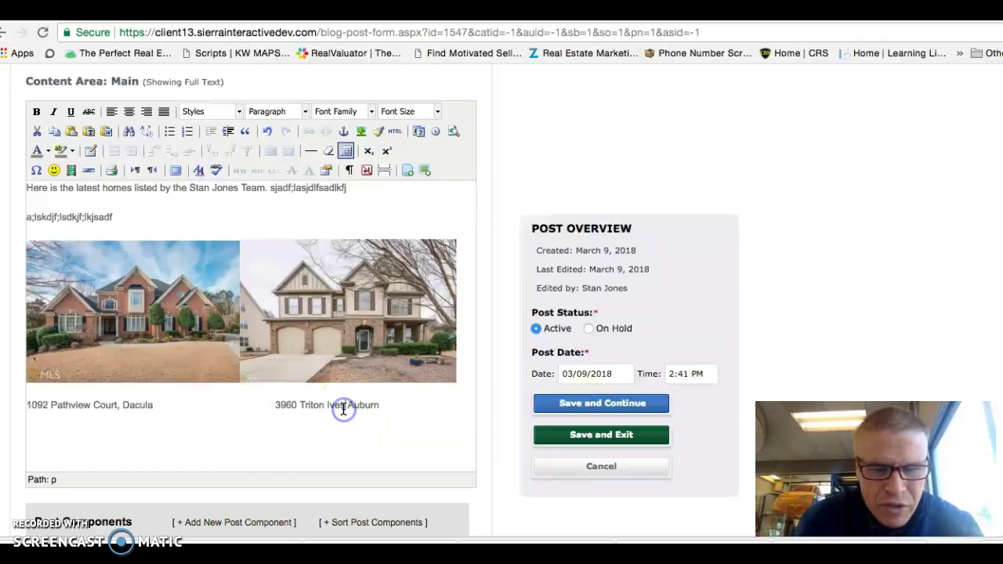
# Add the comma after 'Ives' in the Auburn caption and save and exit the post
pyautogui.write(',')
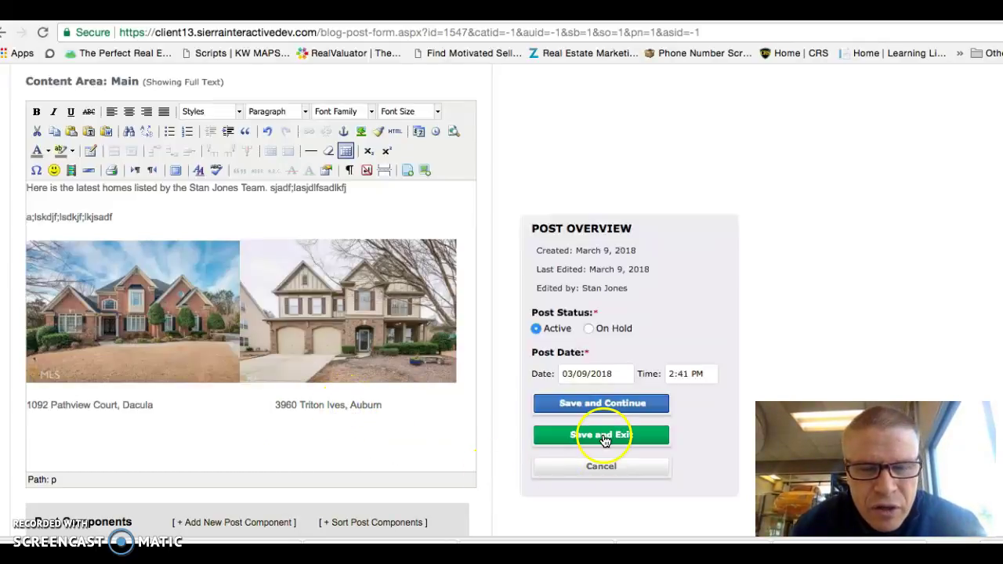
pyautogui.click(603, 438)
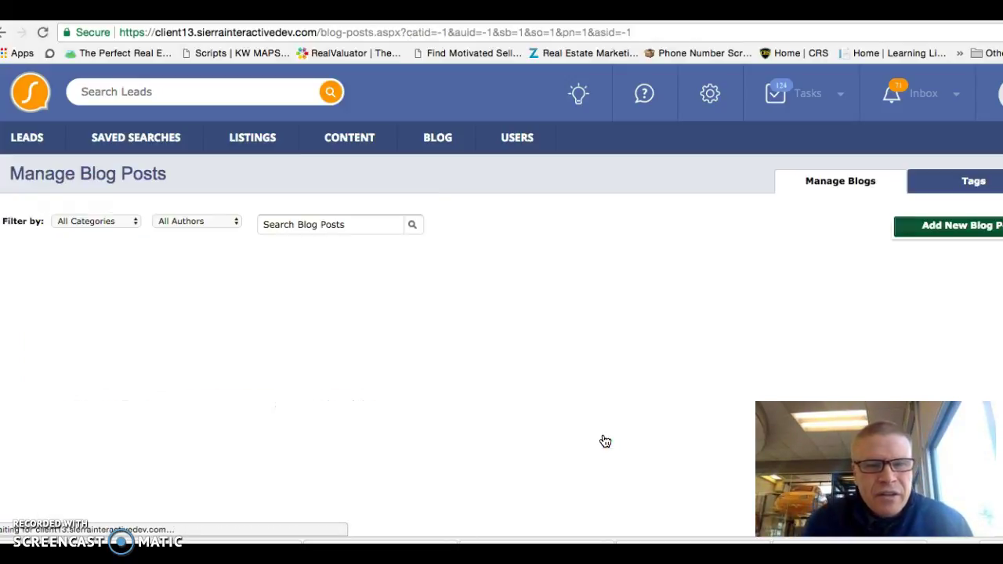
pyautogui.click(597, 440)
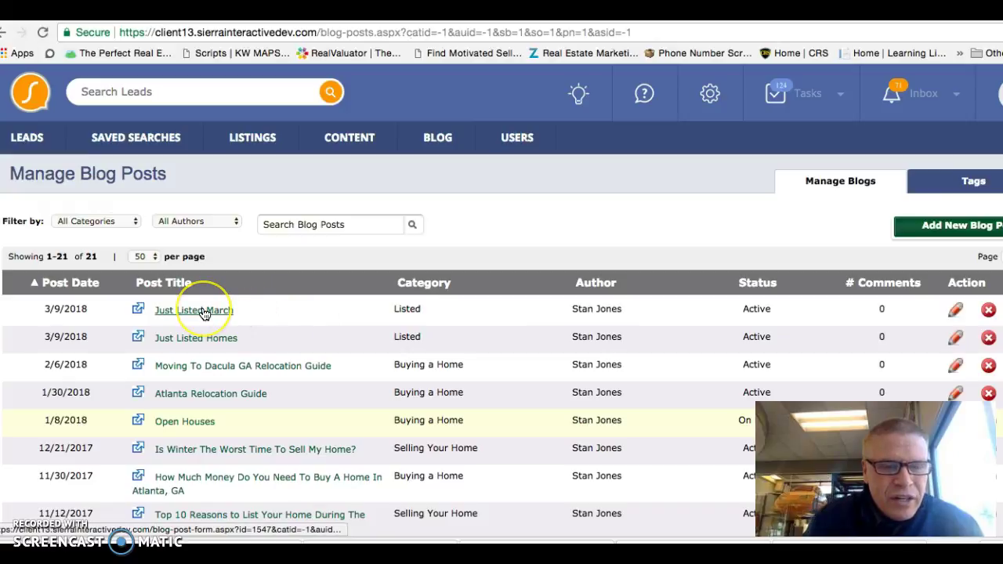
# Delete the duplicate 'Just Listed March' post from Manage Blog Posts
pyautogui.moveTo(205, 313)
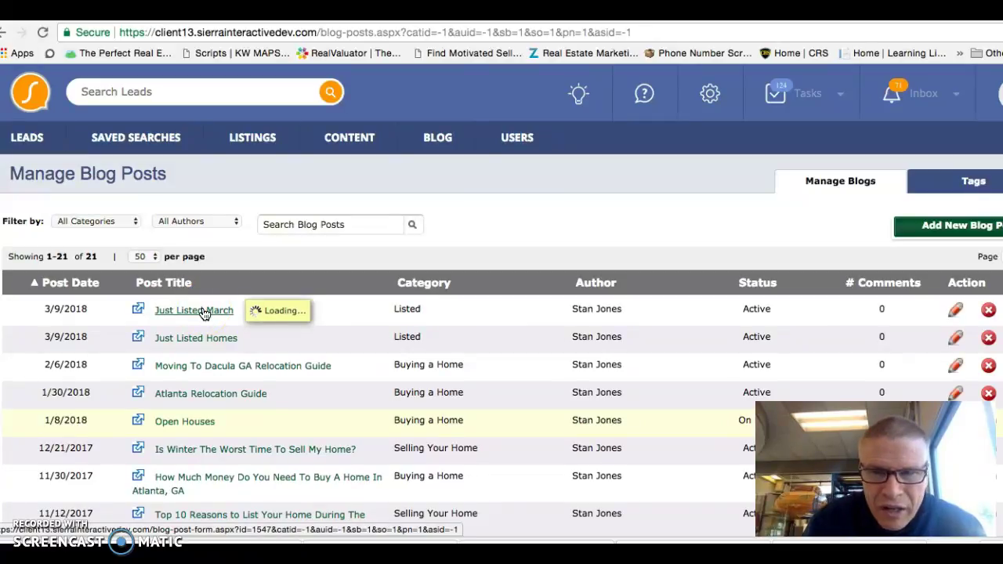
pyautogui.click(990, 311)
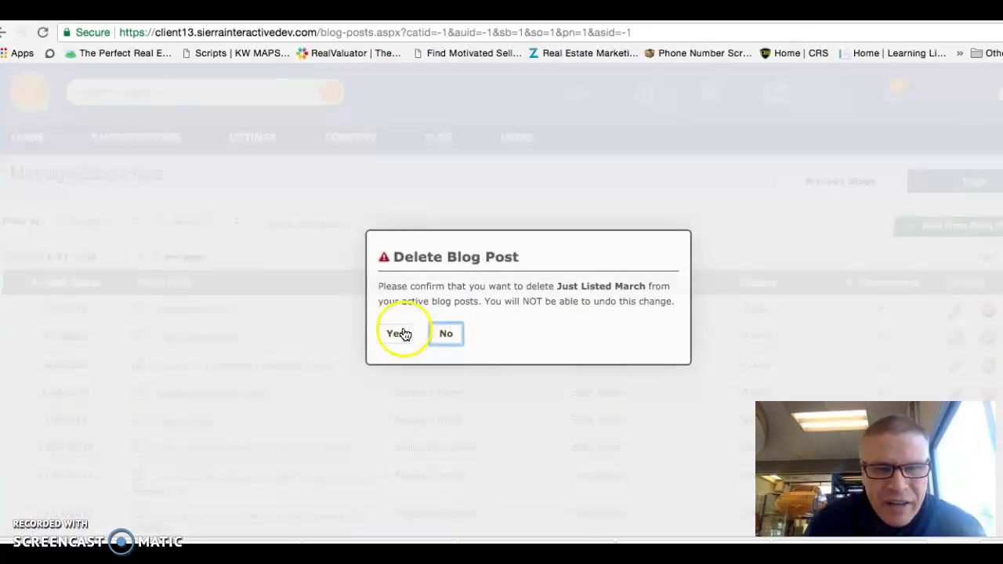
pyautogui.click(399, 334)
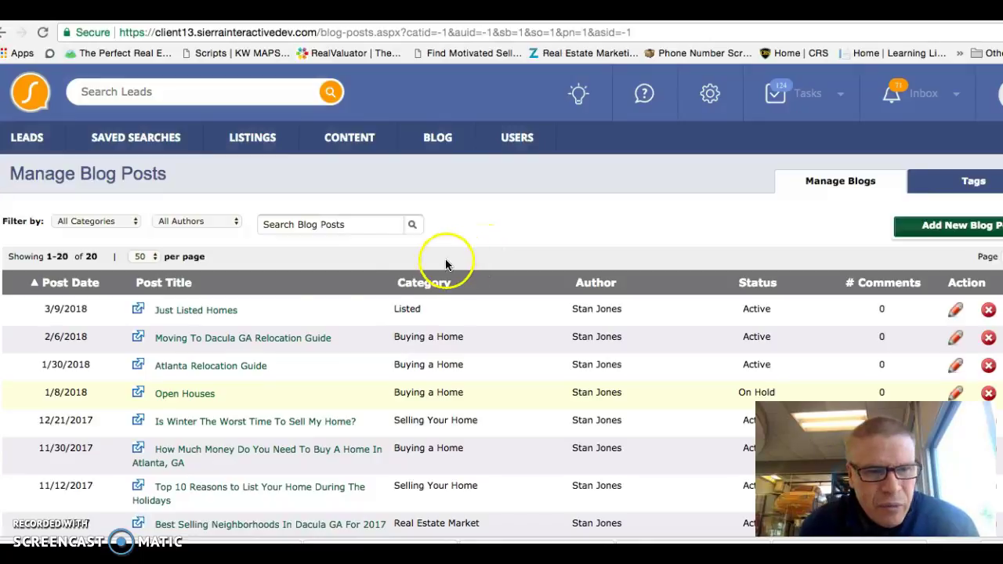
# Load atlantahomestoday.com and open its Blog page to see 'Just Listed Homes' listed first
pyautogui.click(194, 311)
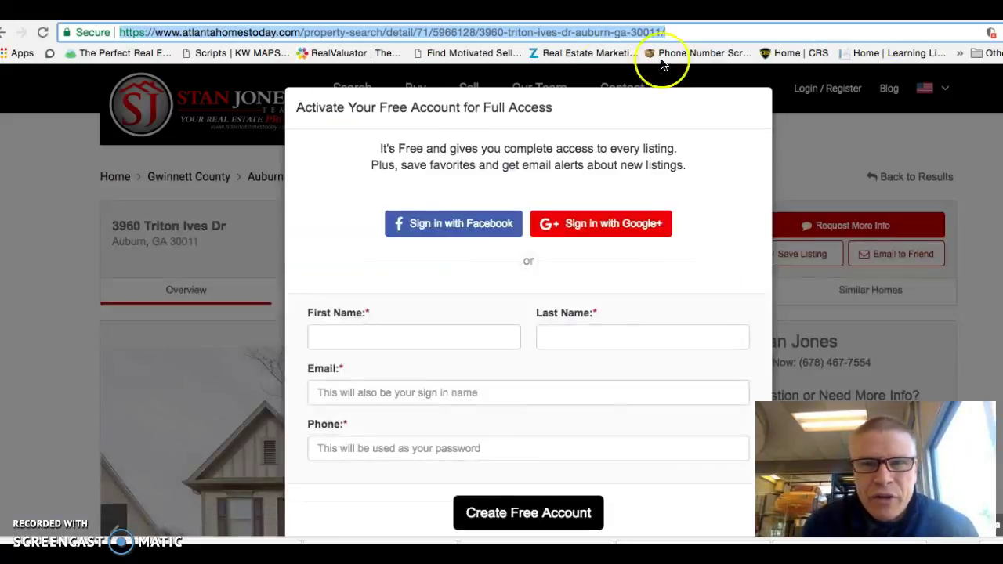
pyautogui.click(661, 21)
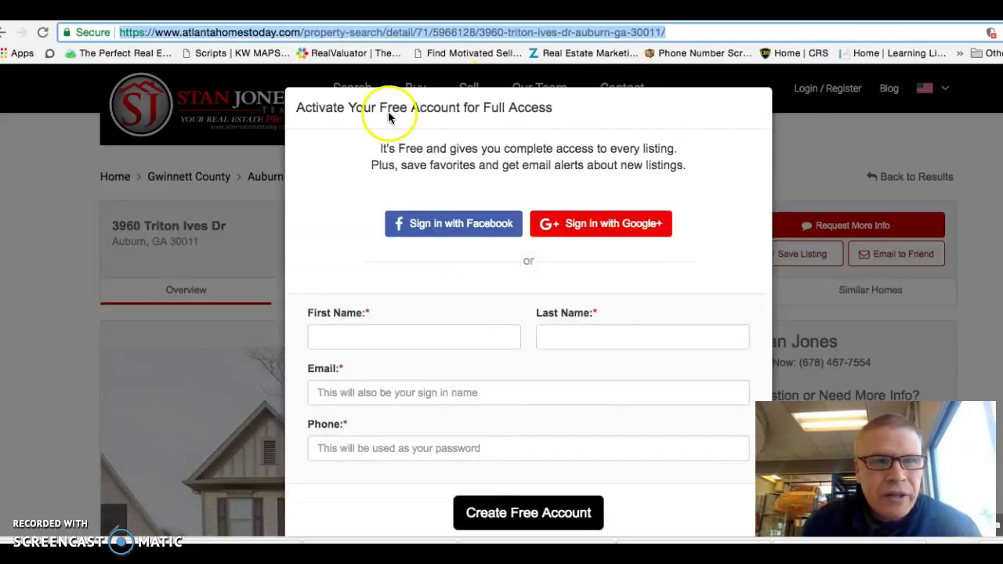
pyautogui.write('atlantahomestoday.com')
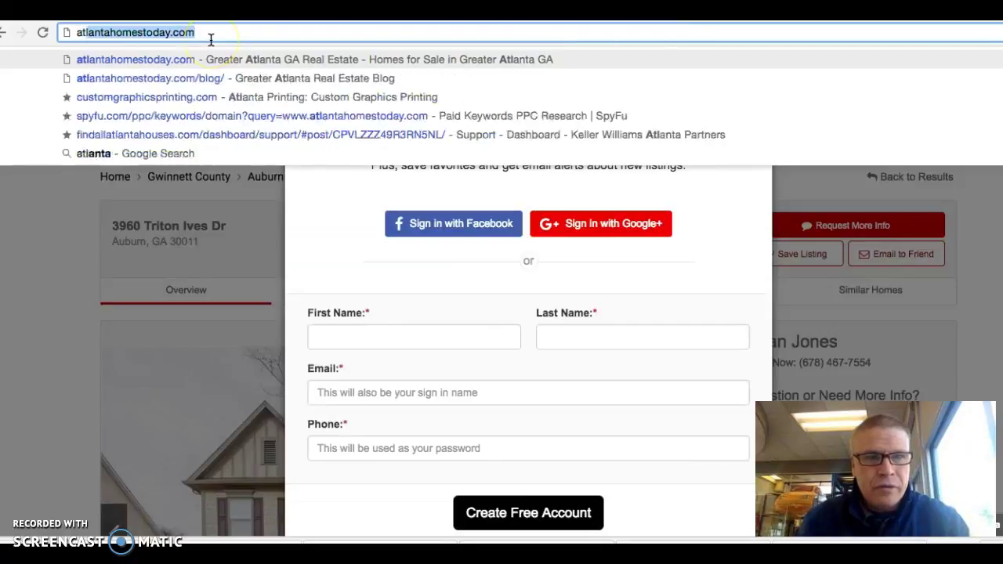
pyautogui.press('Return')
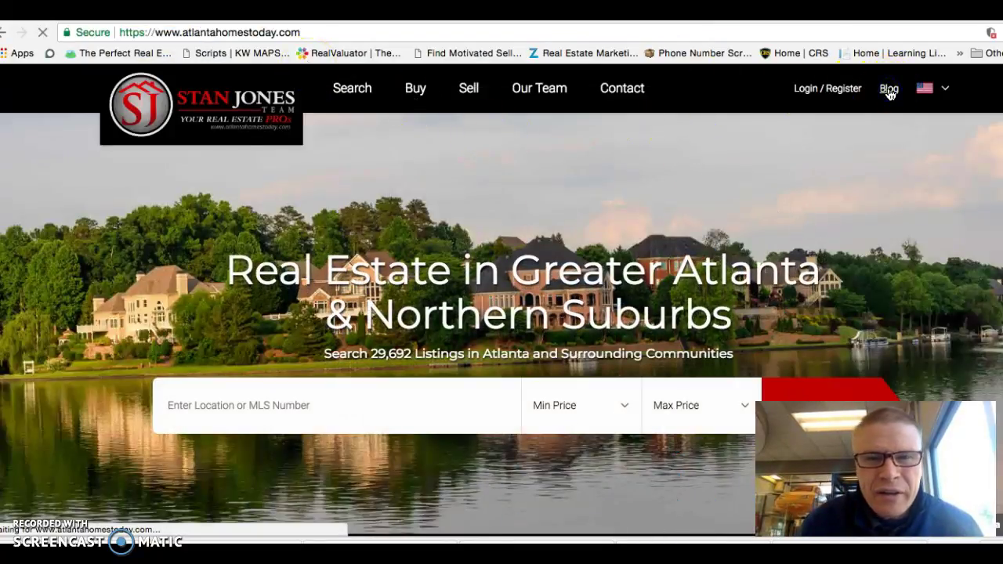
pyautogui.click(889, 89)
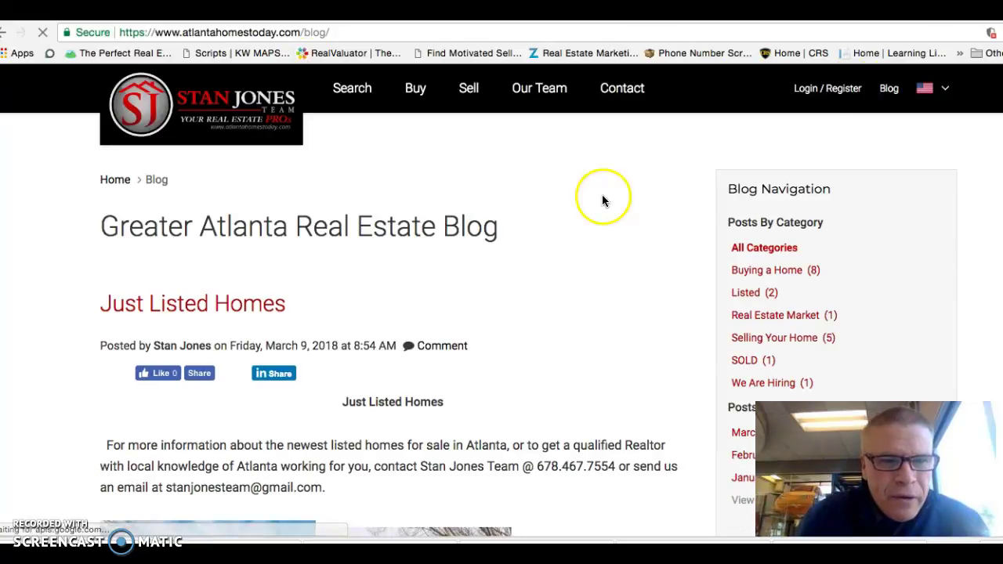
pyautogui.click(294, 32)
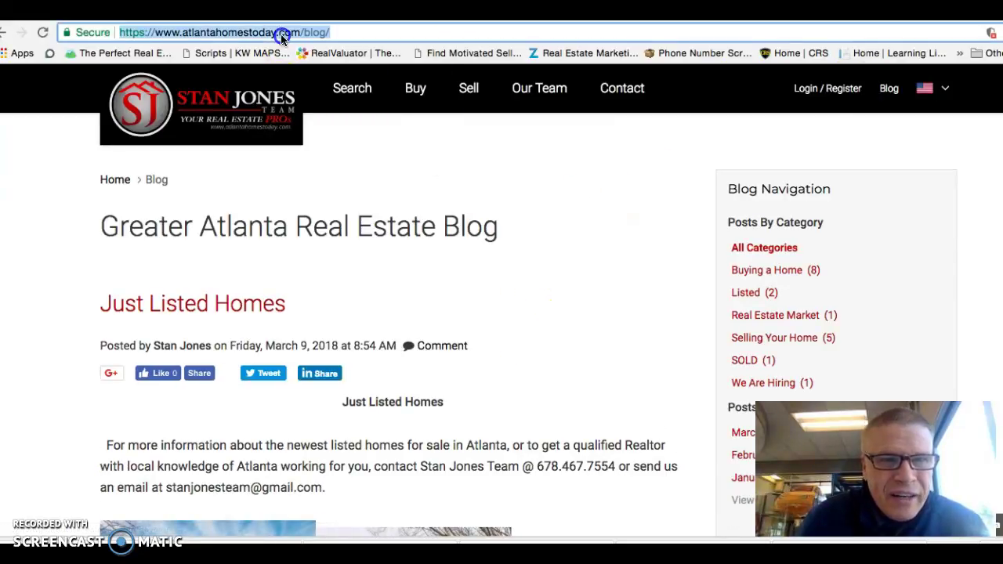